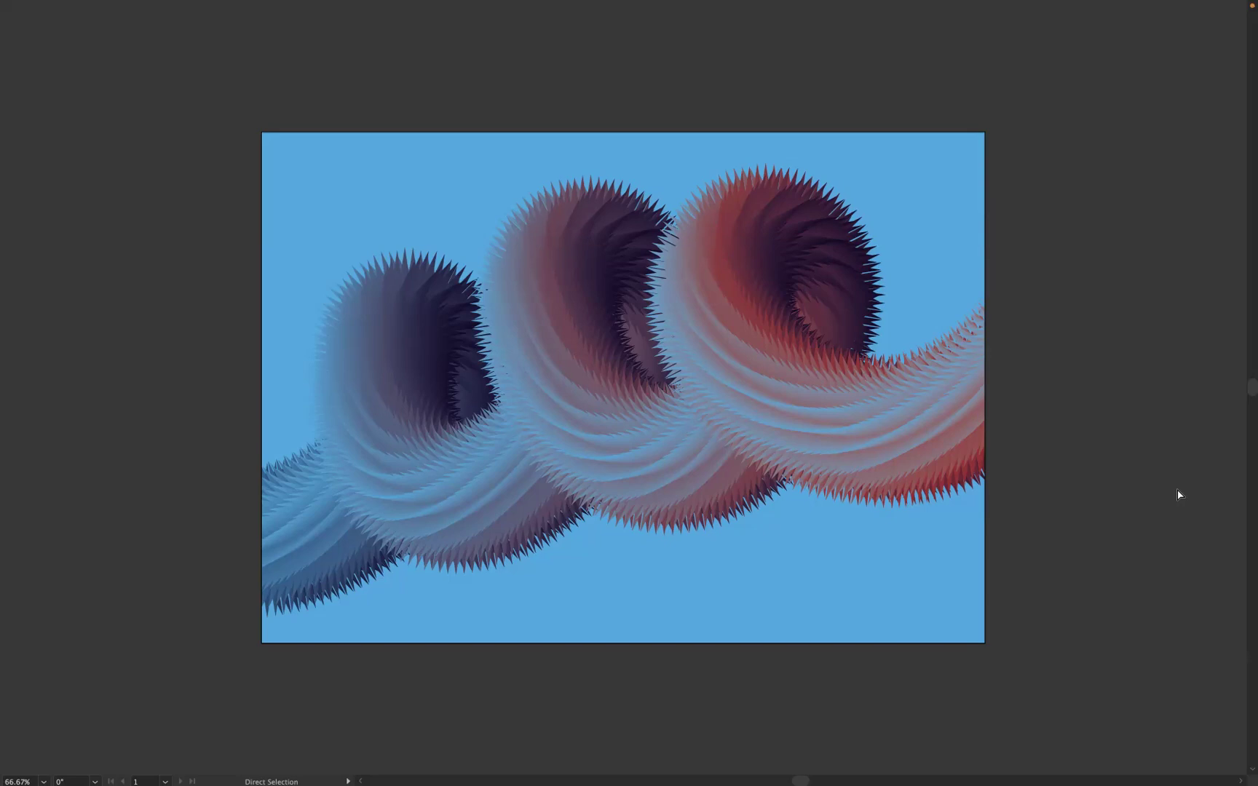
Step: Leave the full-screen view of the finished artwork and switch to the blank Untitled-3 document
key("f")
left_click(424, 140)
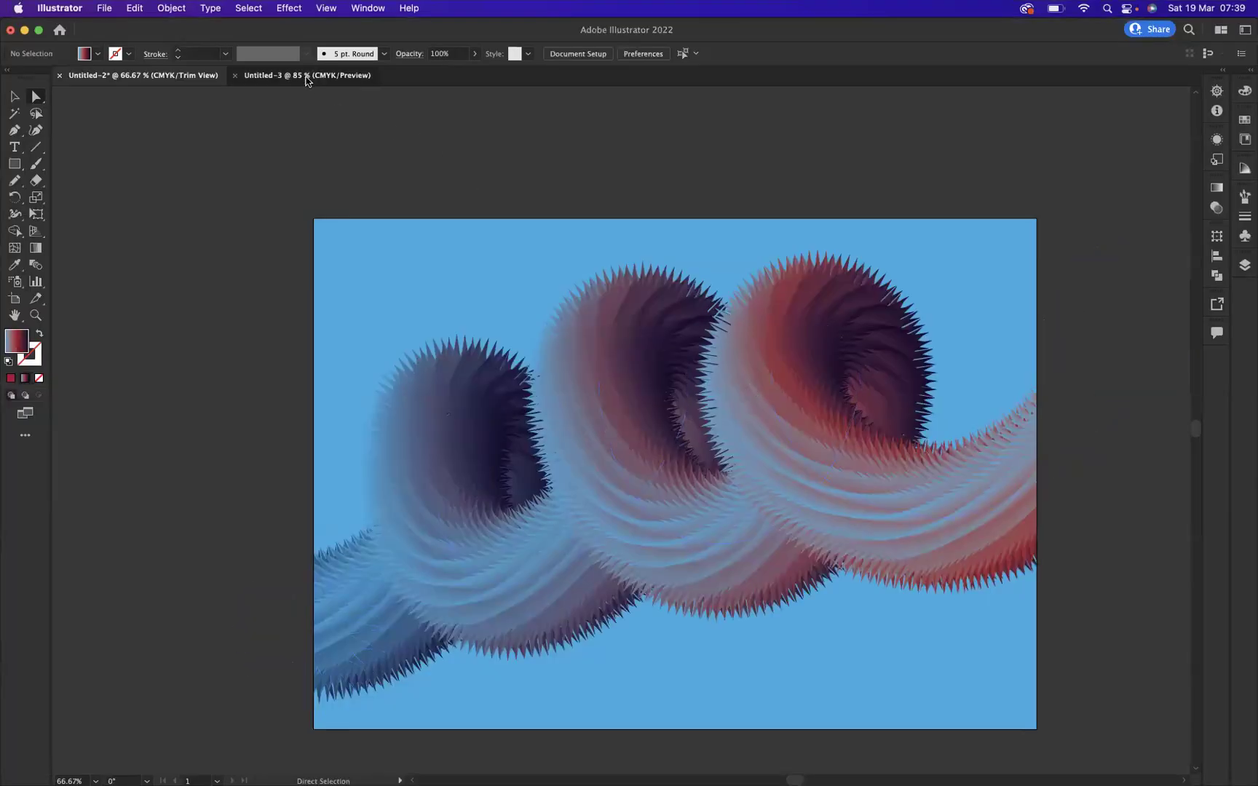
left_click(307, 76)
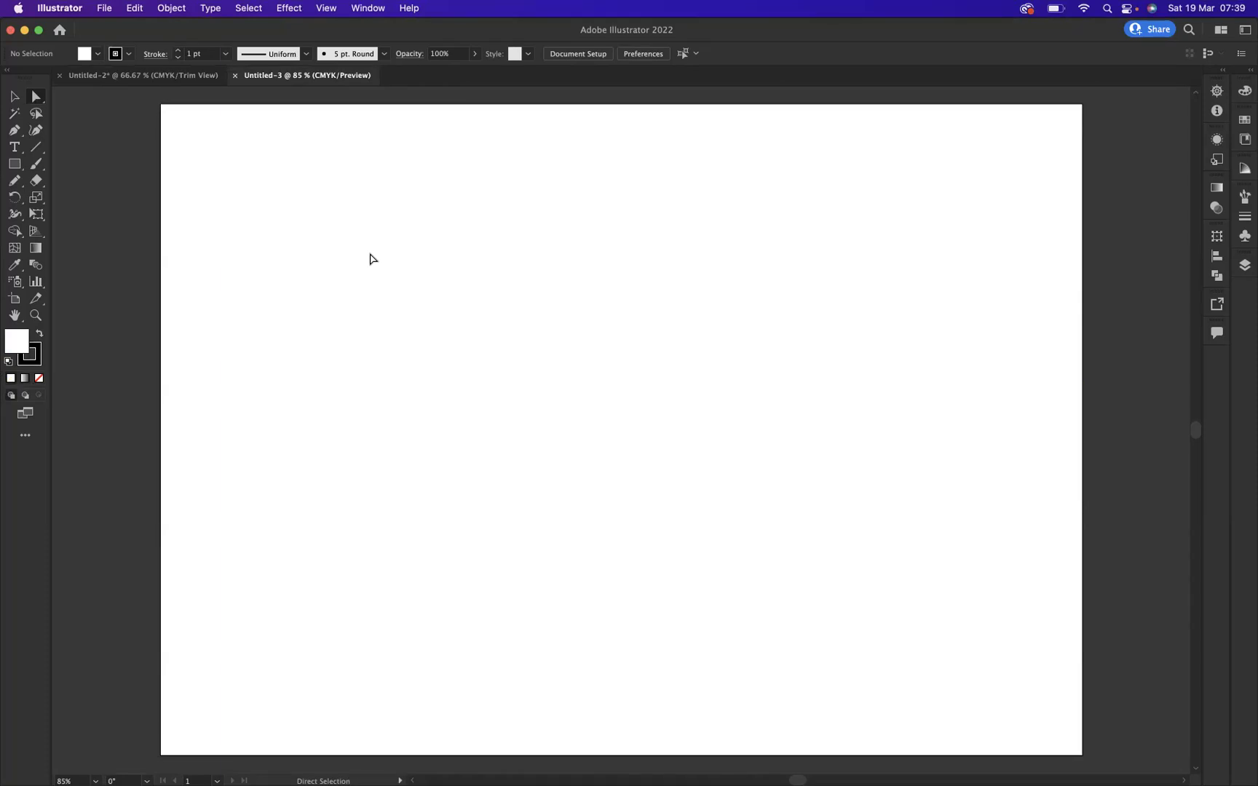
Step: Draw a 20-point star with a first radius of 90 mm and a second radius of 45 mm
left_click(16, 165)
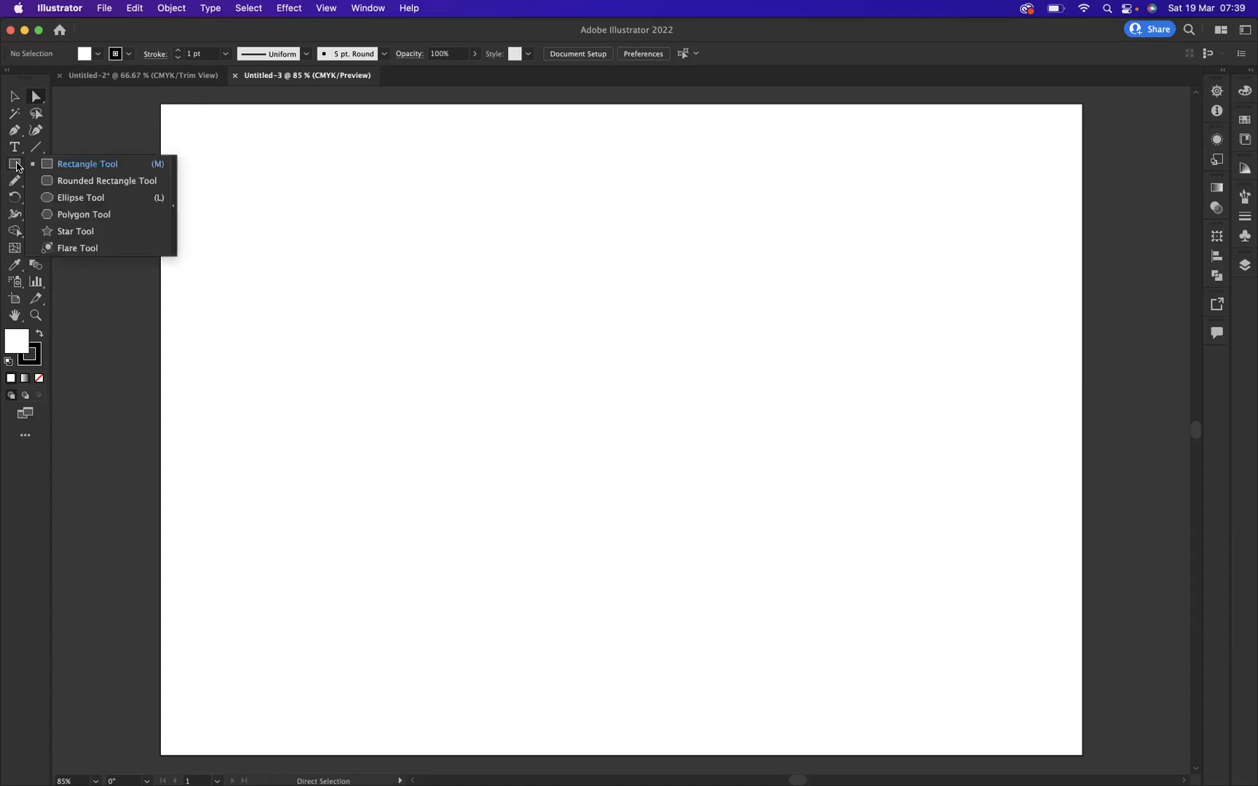
left_click(76, 231)
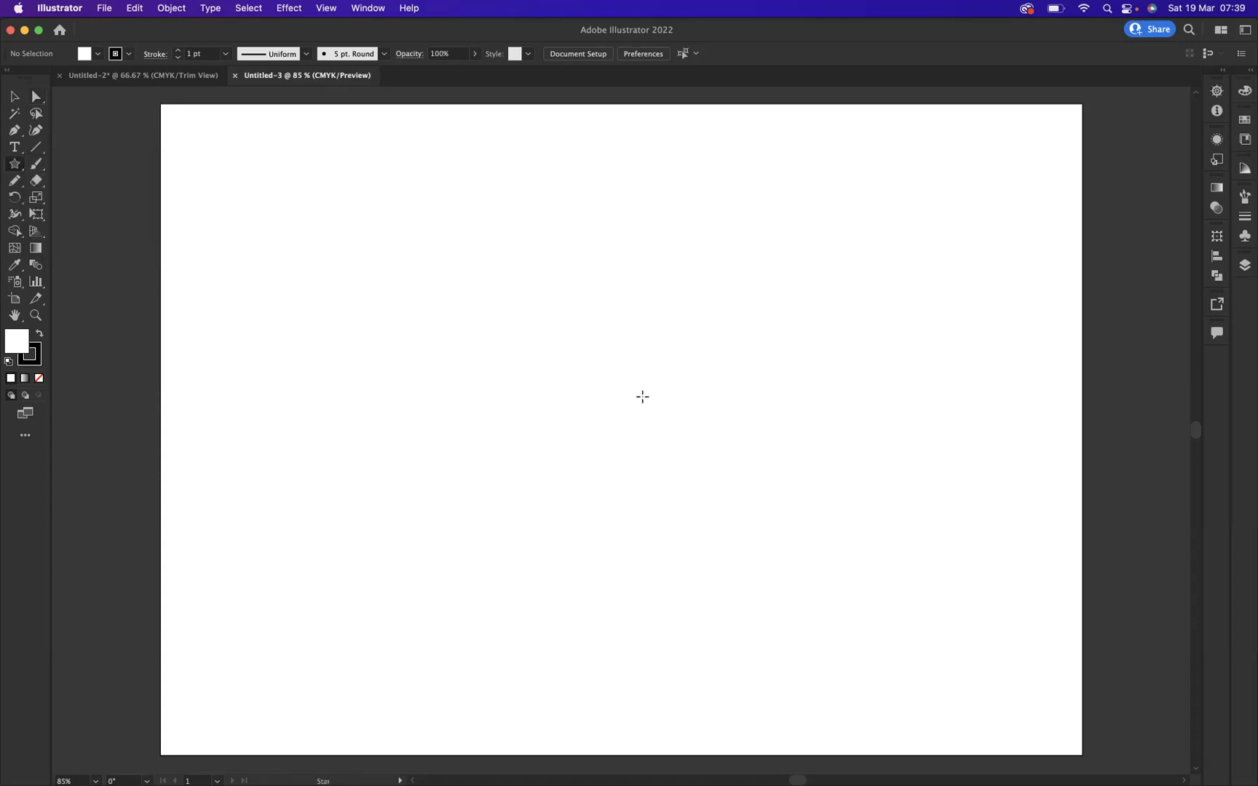
left_click(595, 371)
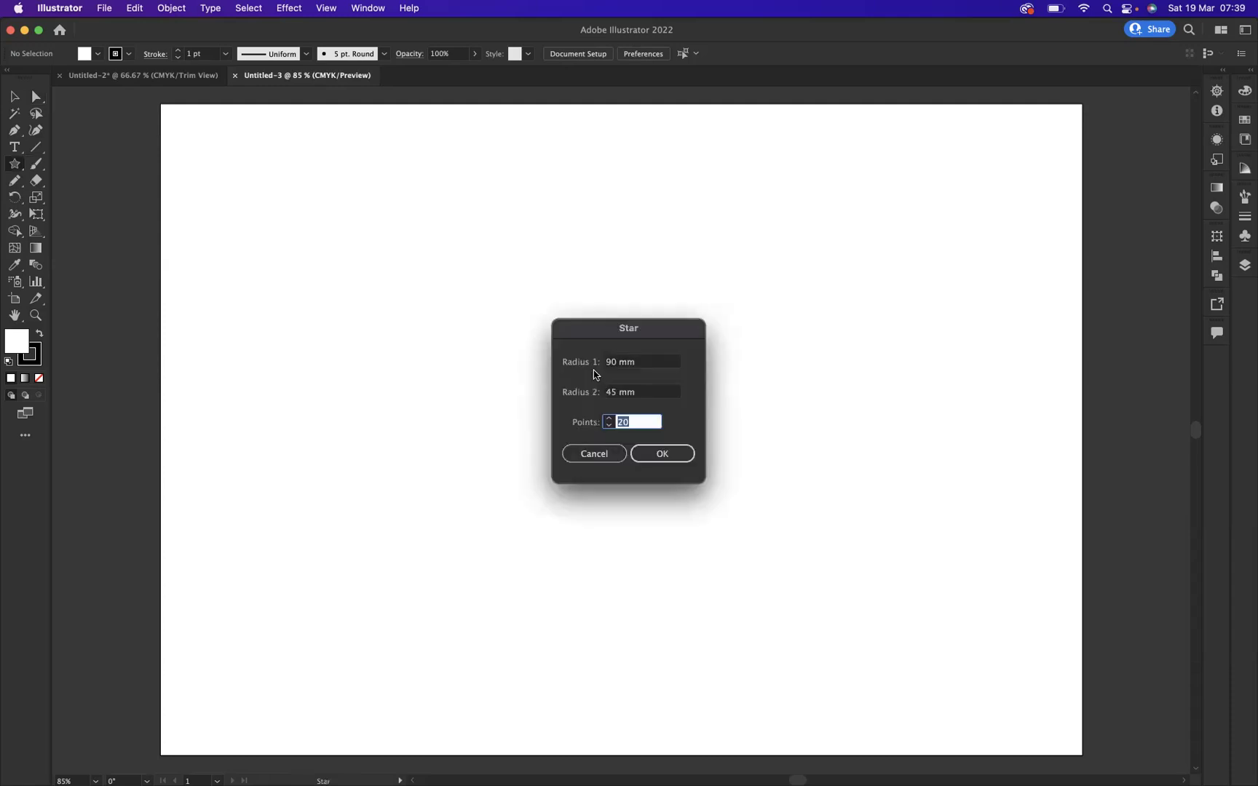
left_click(635, 422)
left_click(660, 454)
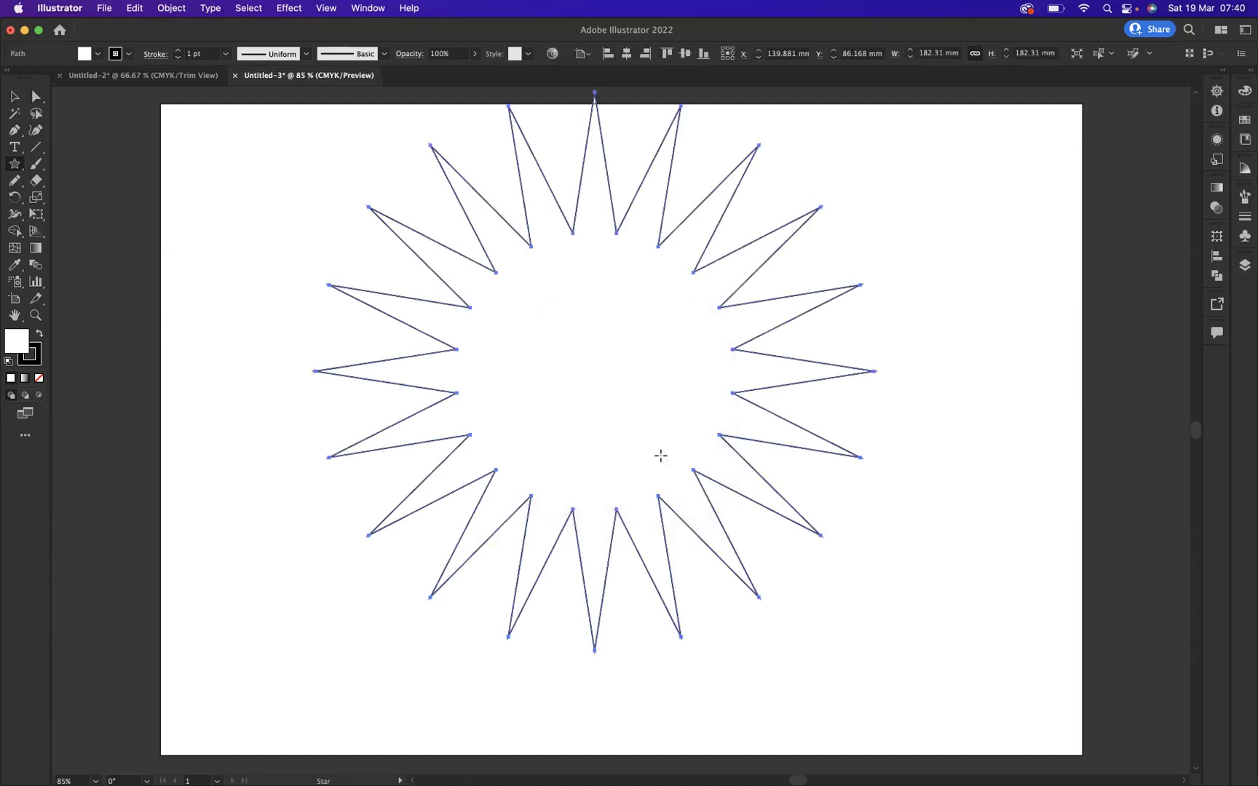
Step: Scale the star down to about 47 mm wide and move it to the artboard's lower-left corner
left_click(13, 98)
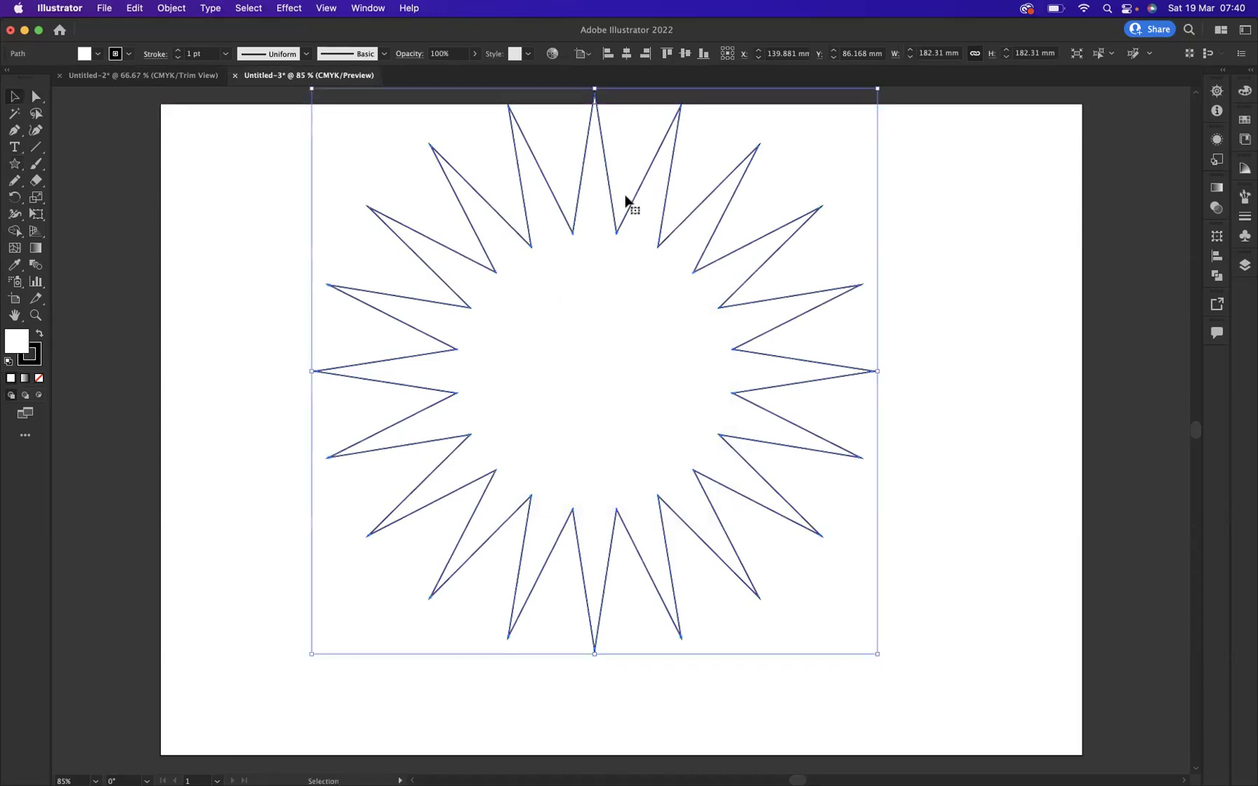
mouse_move(879, 371)
left_mouse_down()
mouse_move(691, 373)
mouse_move(803, 381)
mouse_move(666, 394)
left_mouse_up()
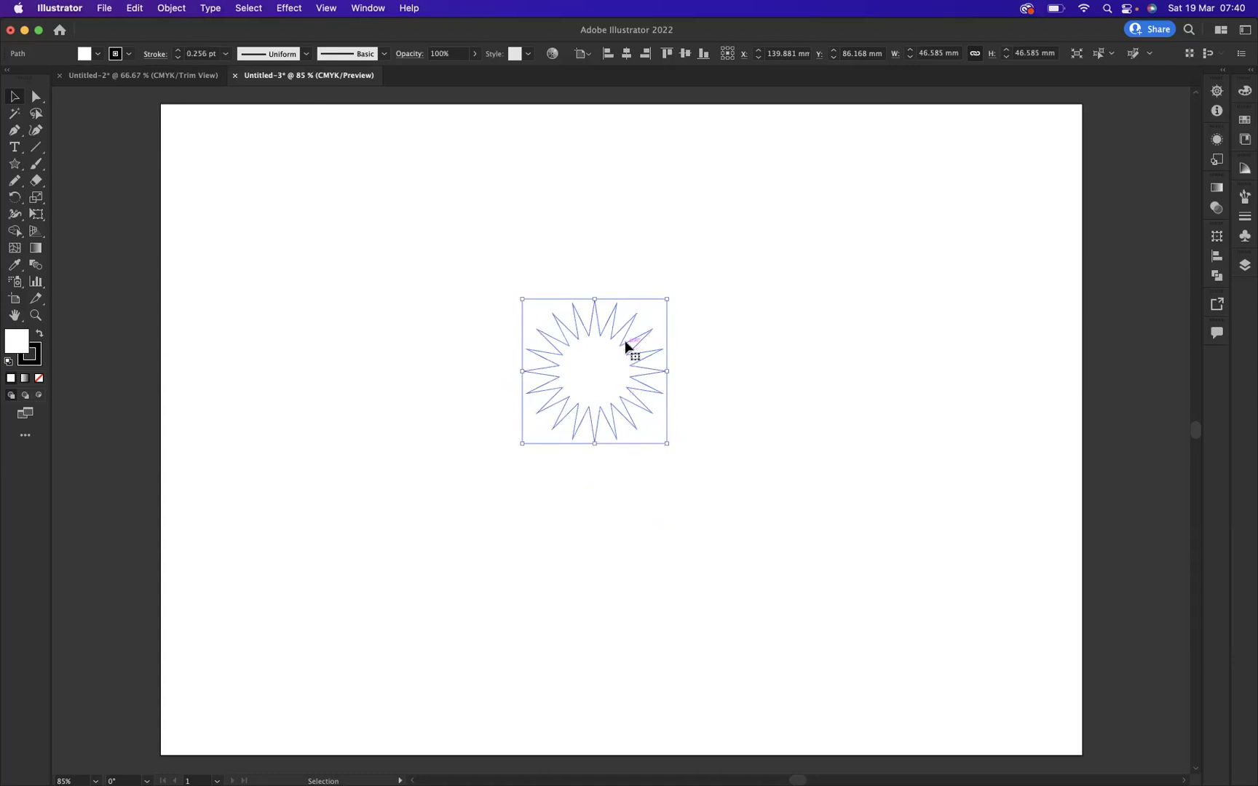
left_click_drag(607, 361, 281, 633)
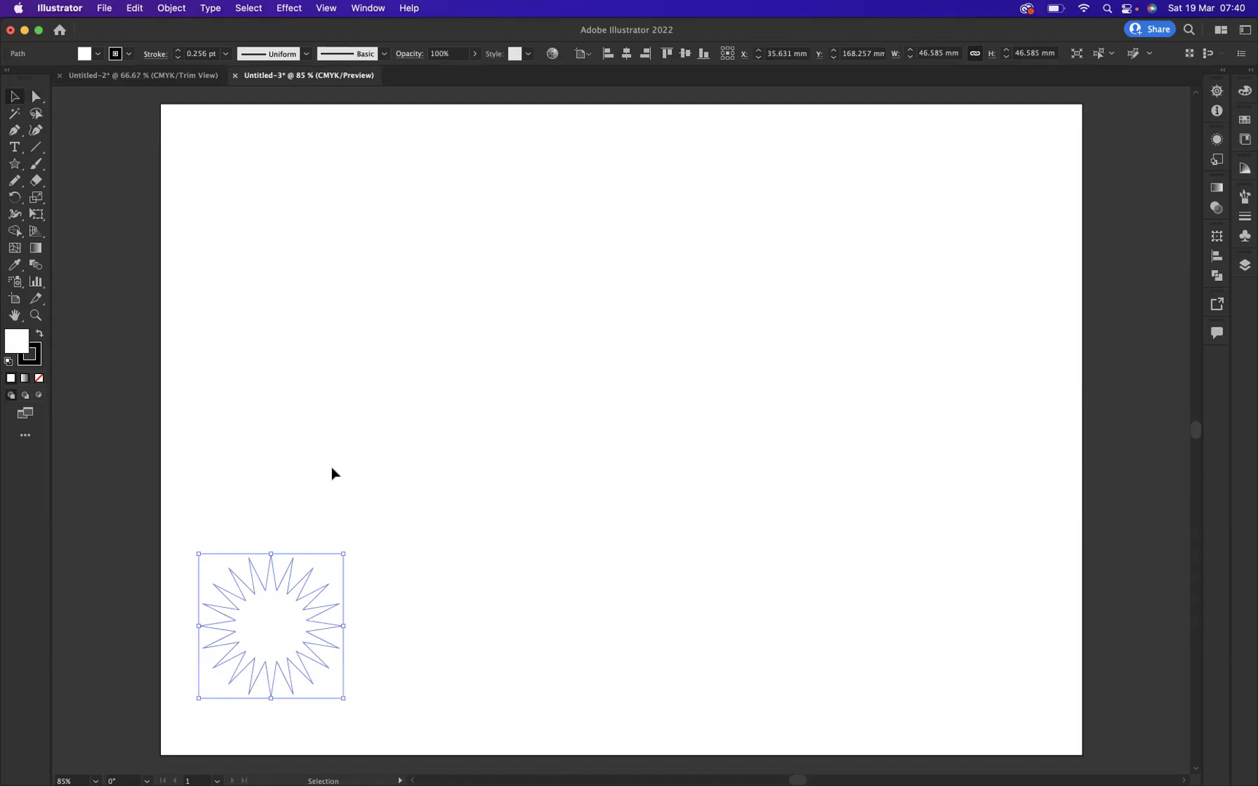
Step: Fill the star with a linear gradient and set its end stop to the C=100 M=100 Y=25 K=25 swatch
left_click(24, 379)
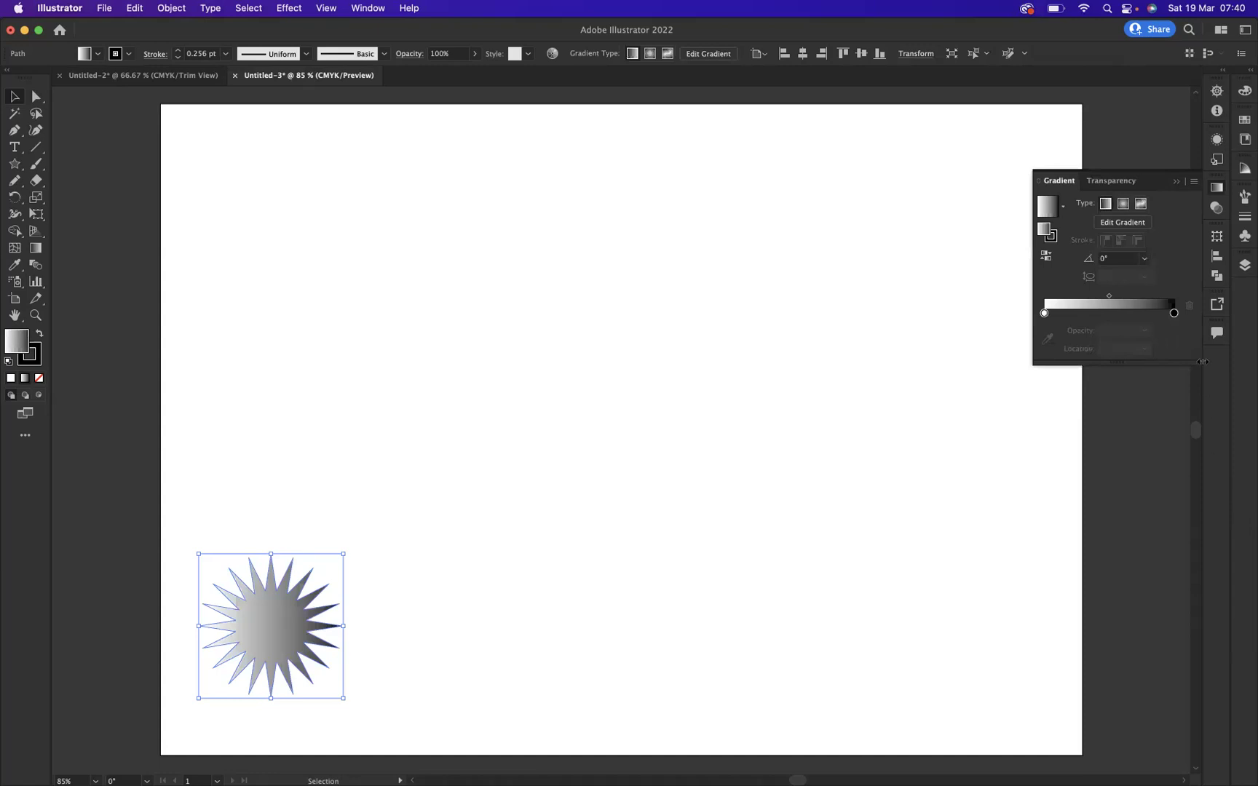
double_click(1173, 314)
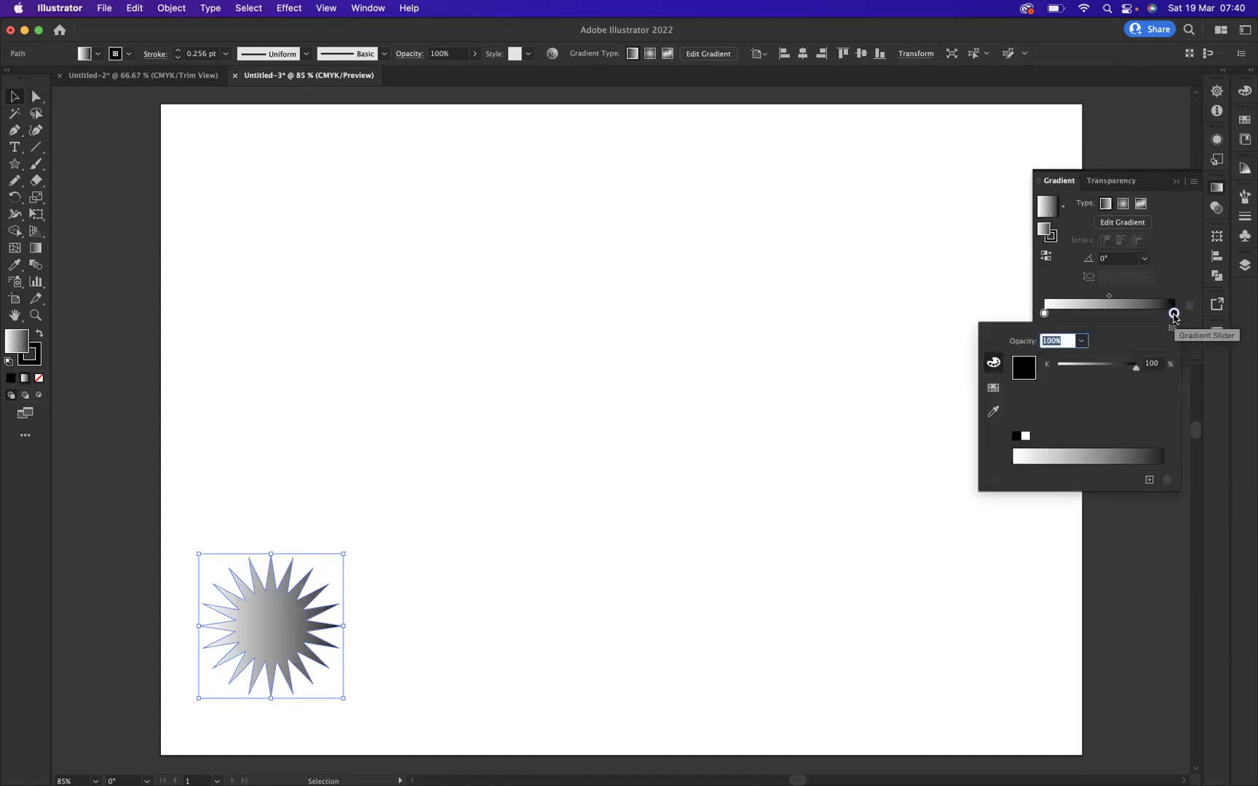
left_click(994, 388)
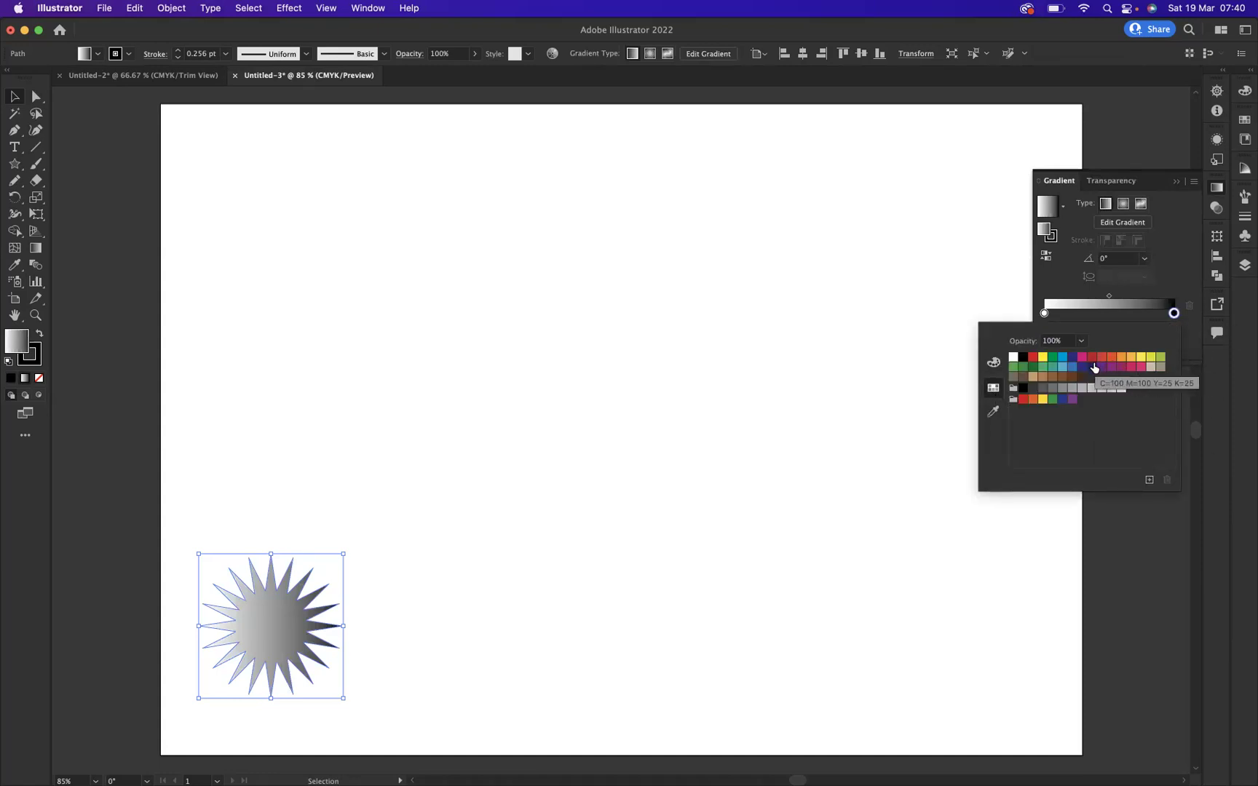
left_click(1094, 368)
left_click(1196, 259)
Step: Set the gradient's start stop to the light blue C=70 M=15 Y=0 K=0 swatch
left_click(1045, 314)
double_click(1045, 314)
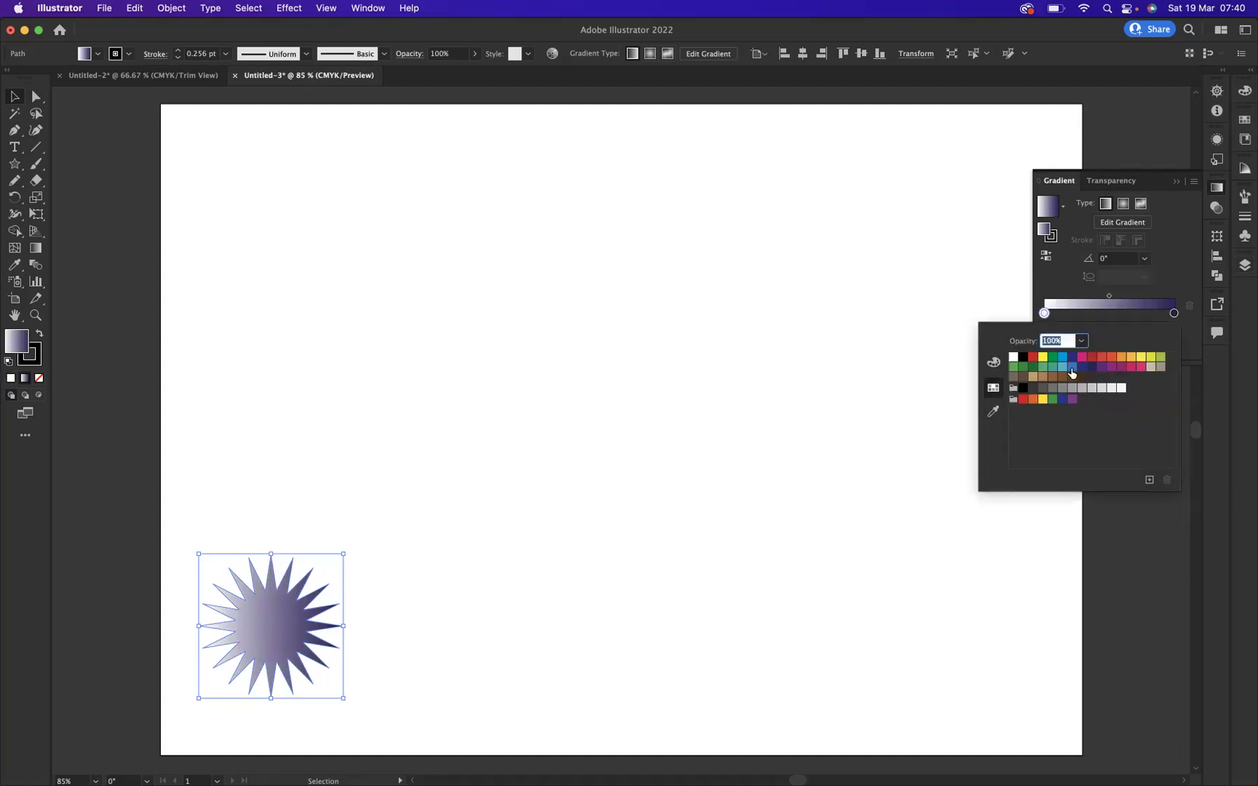
left_click(1063, 367)
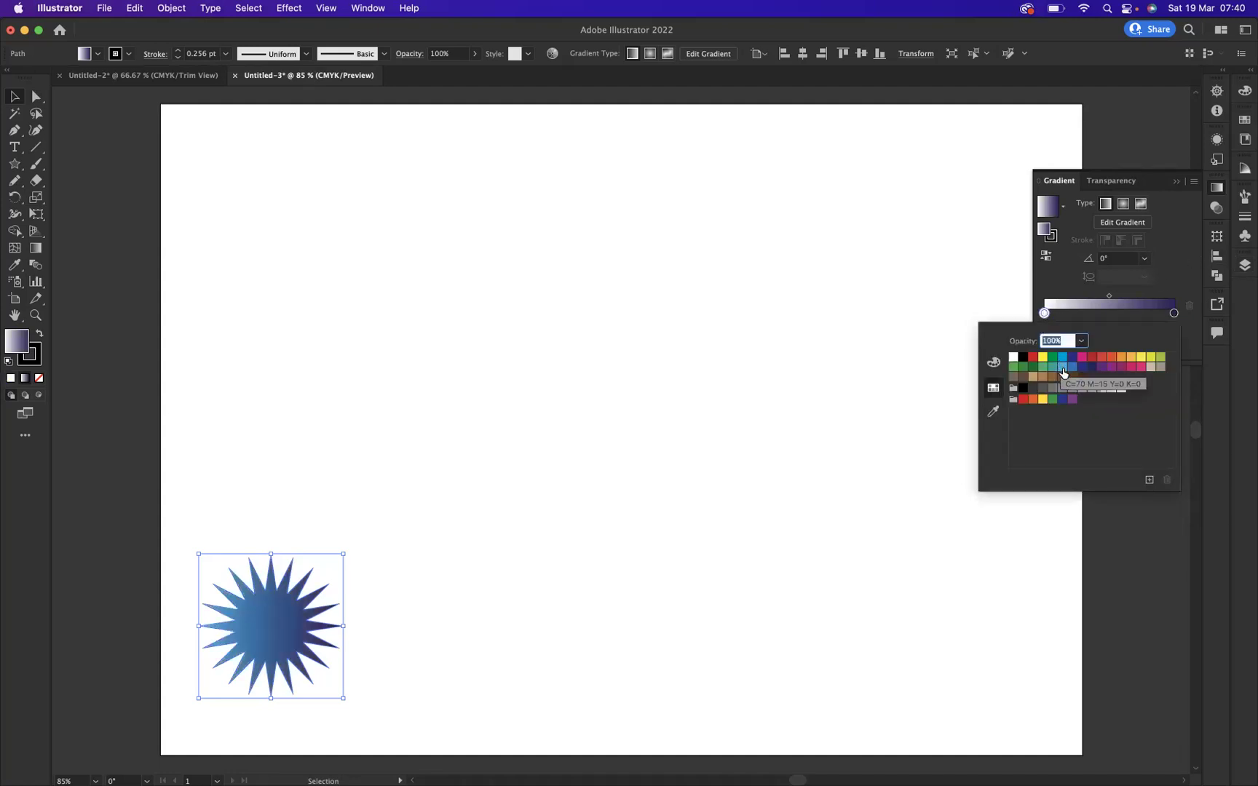
left_click(1060, 313)
Step: Darken the gradient's dark blue end stop by raising its black (K) value
left_click(1174, 313)
double_click(1174, 314)
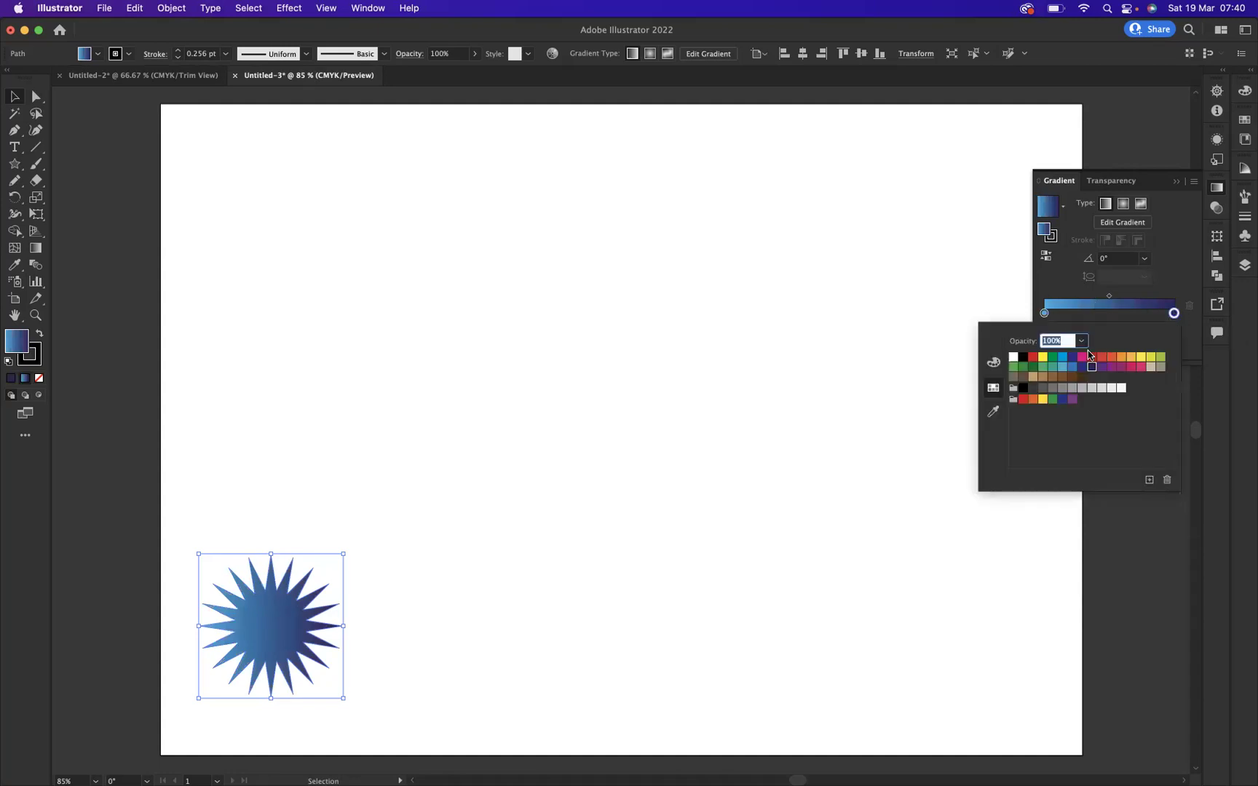
left_click(994, 363)
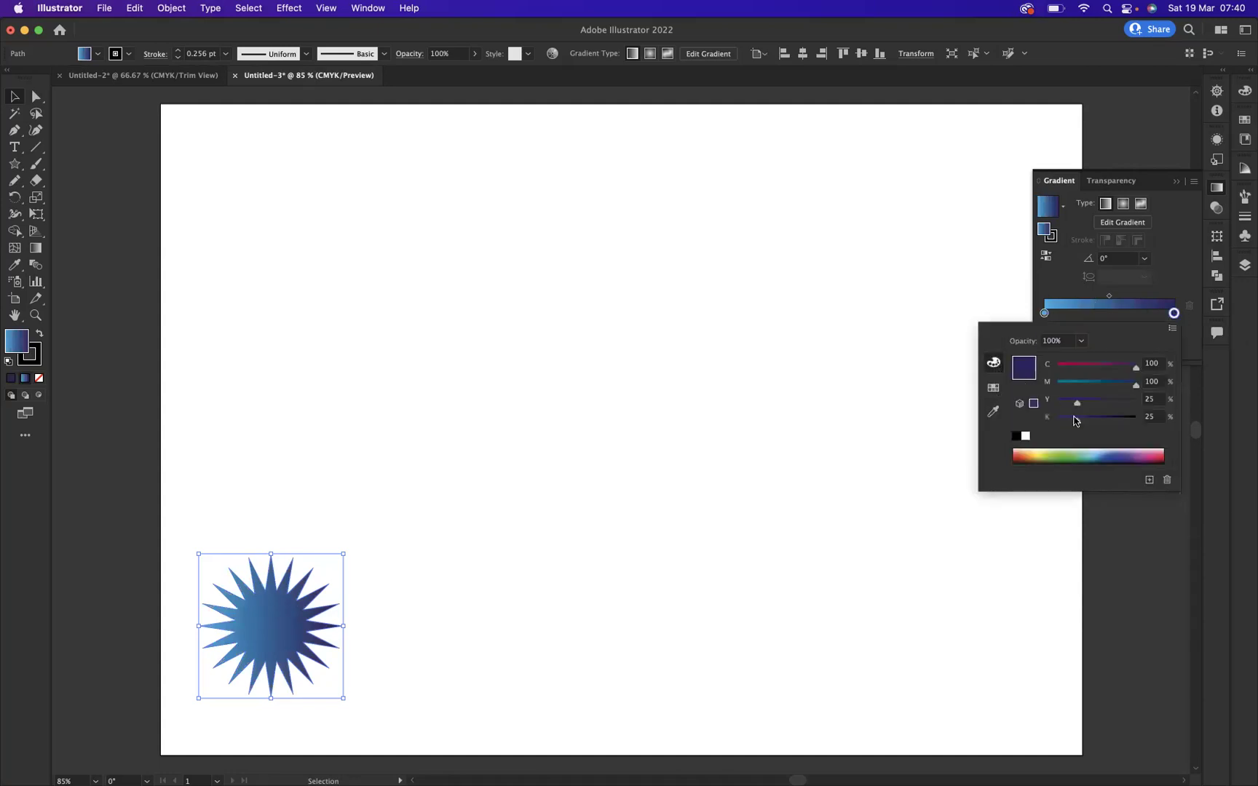
left_click_drag(1077, 424, 1125, 423)
Step: Adjust the gradient's start stop to a brighter blue of C 86, M 9, Y 0, K 0 and deselect the star
left_click(1045, 315)
double_click(1045, 314)
left_click_drag(1113, 372, 1065, 384)
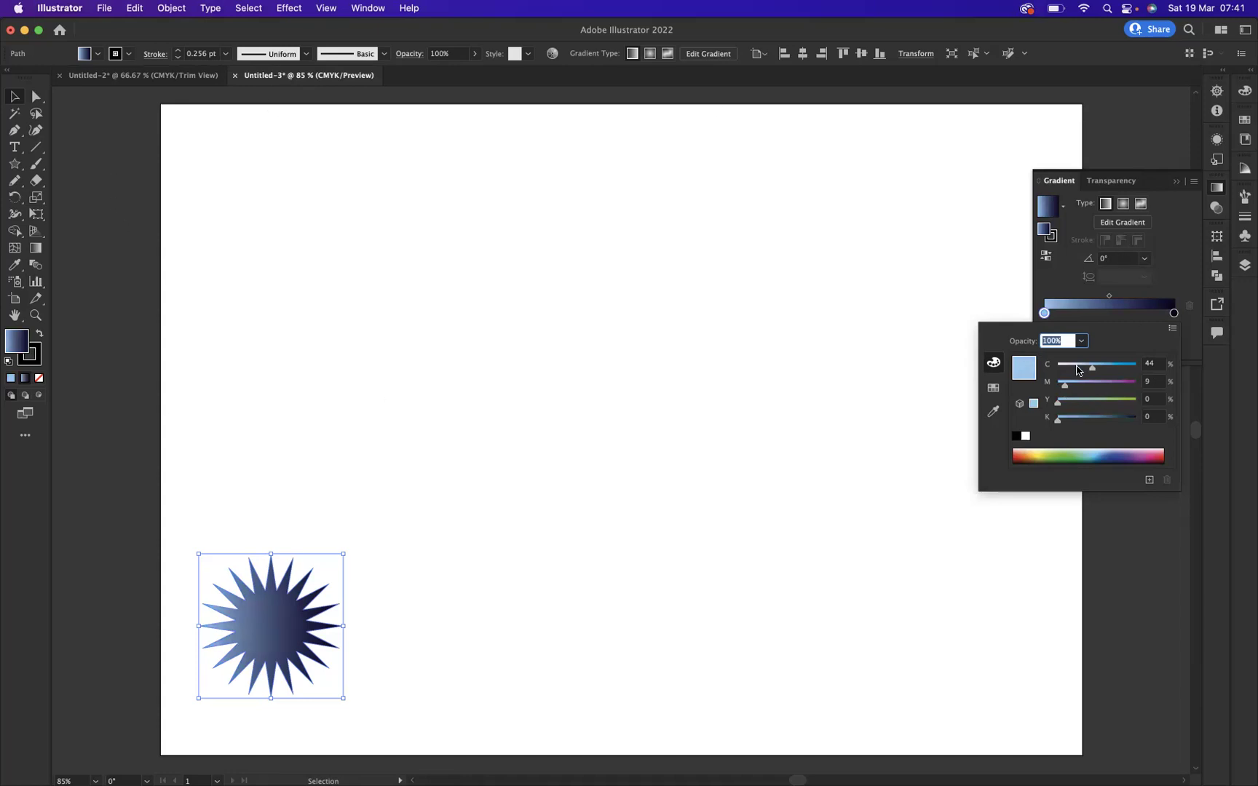
left_click_drag(1096, 373, 1134, 373)
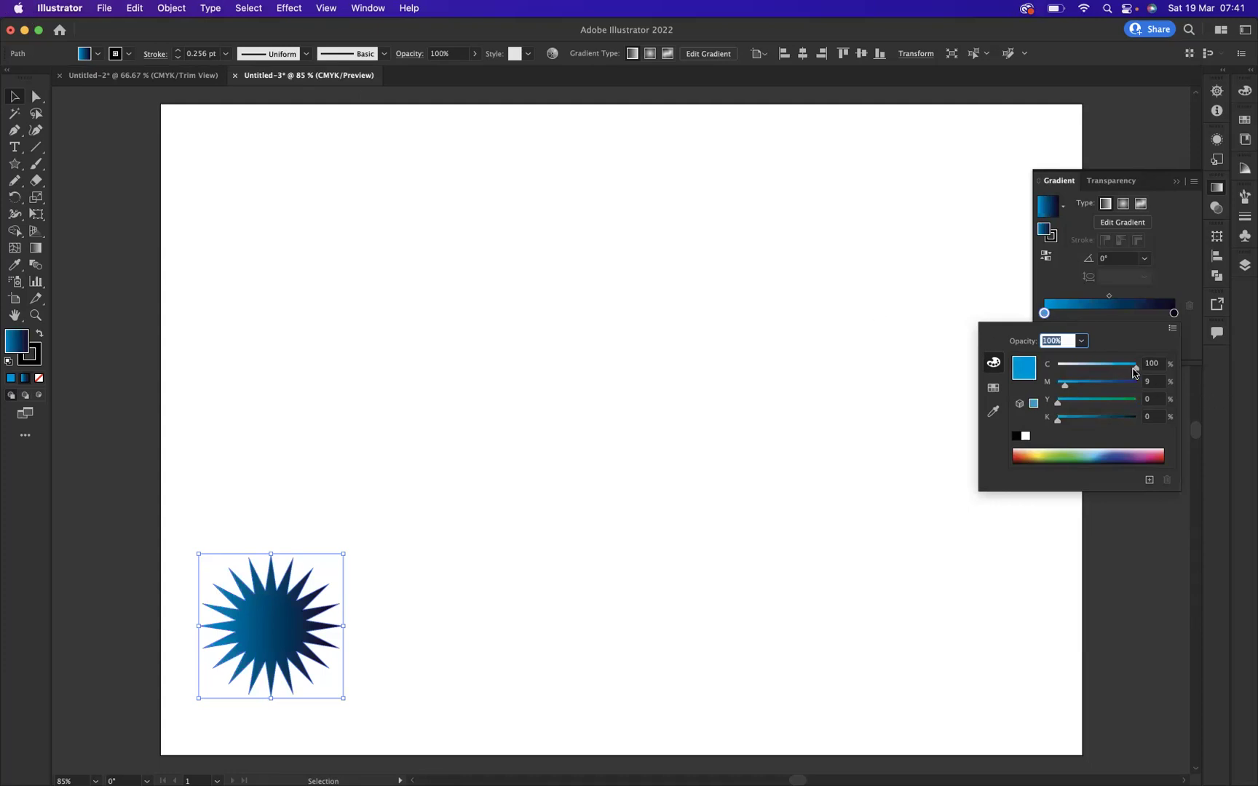
left_click_drag(1133, 371, 1126, 370)
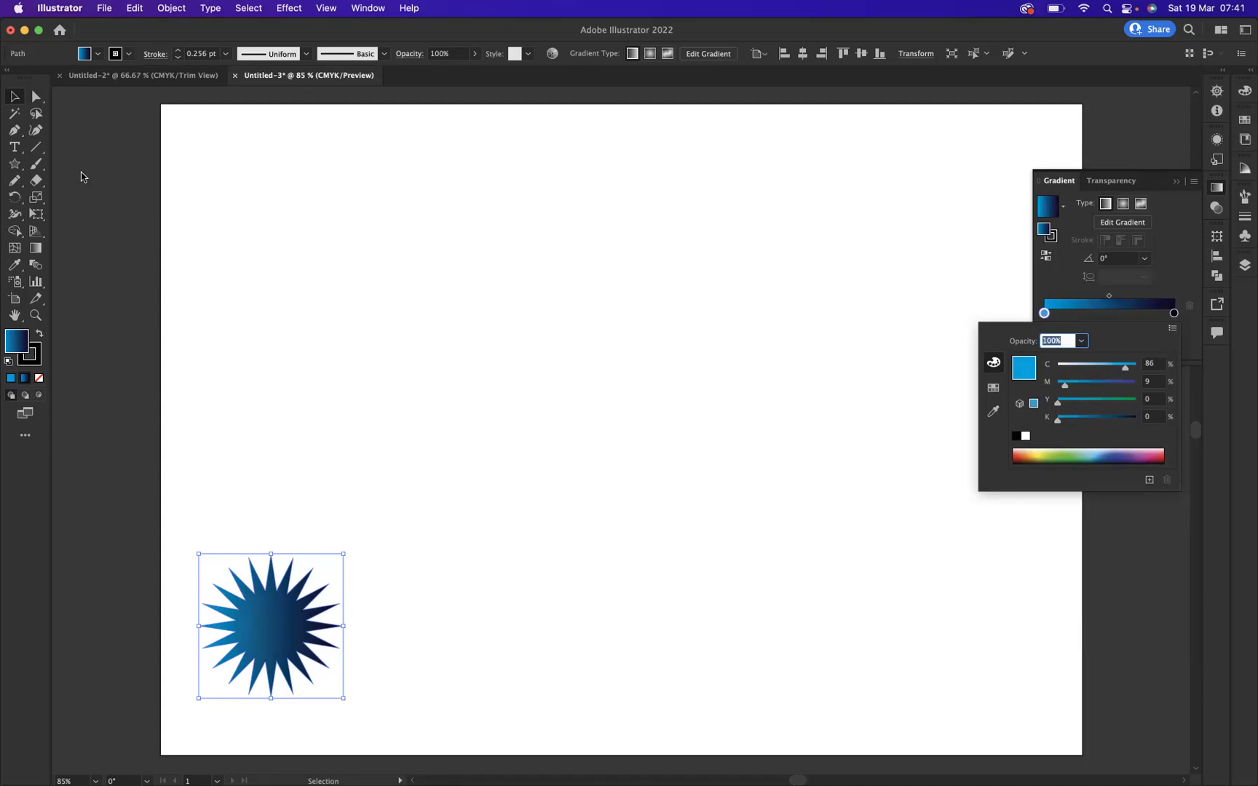
left_click(222, 340)
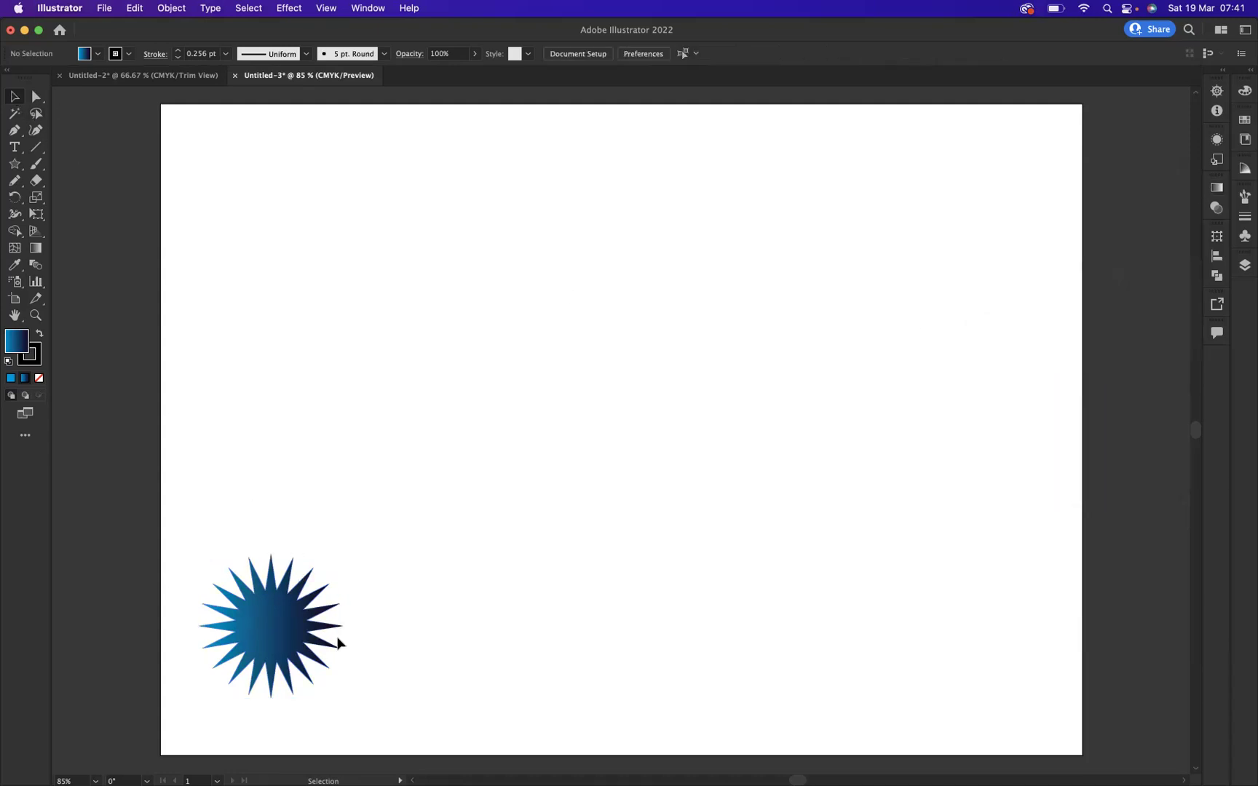
Step: Duplicate the star horizontally to the artboard's lower-right corner and blend the two stars together
left_click_drag(279, 628, 968, 620)
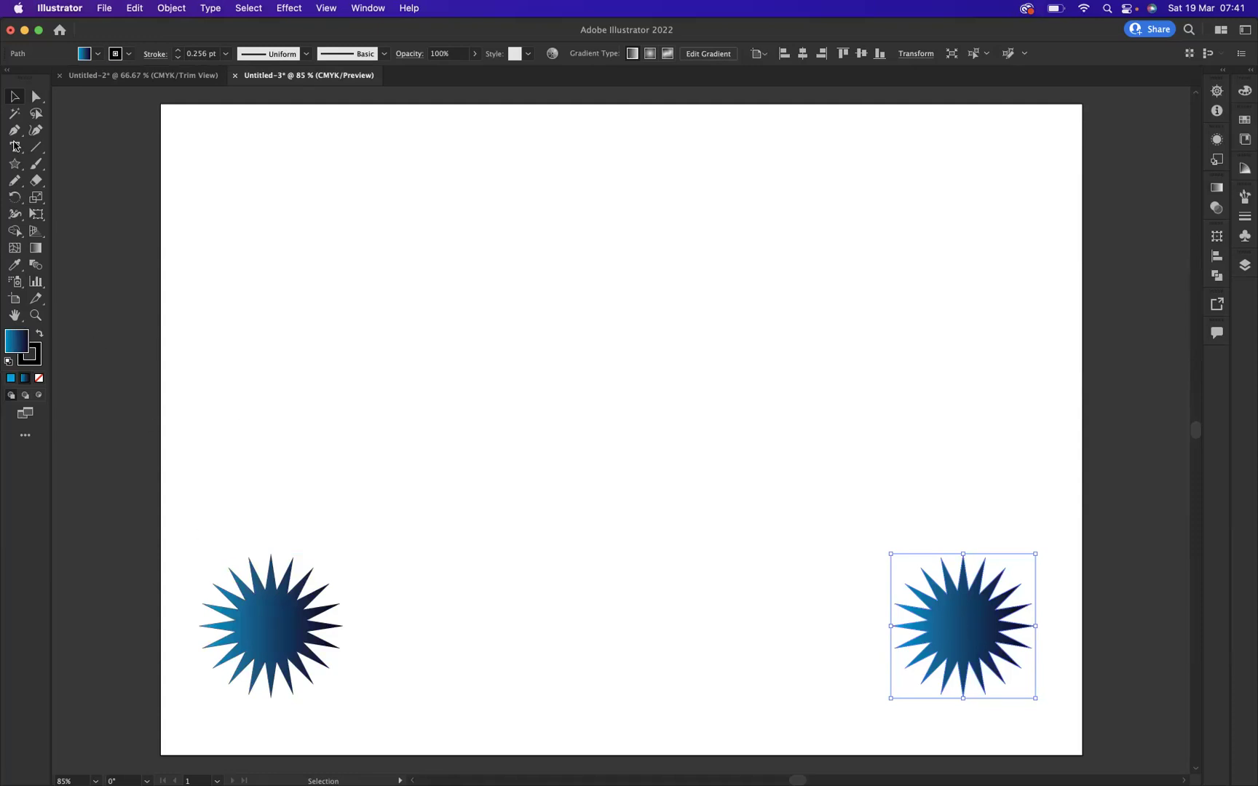
left_click_drag(199, 510, 1074, 739)
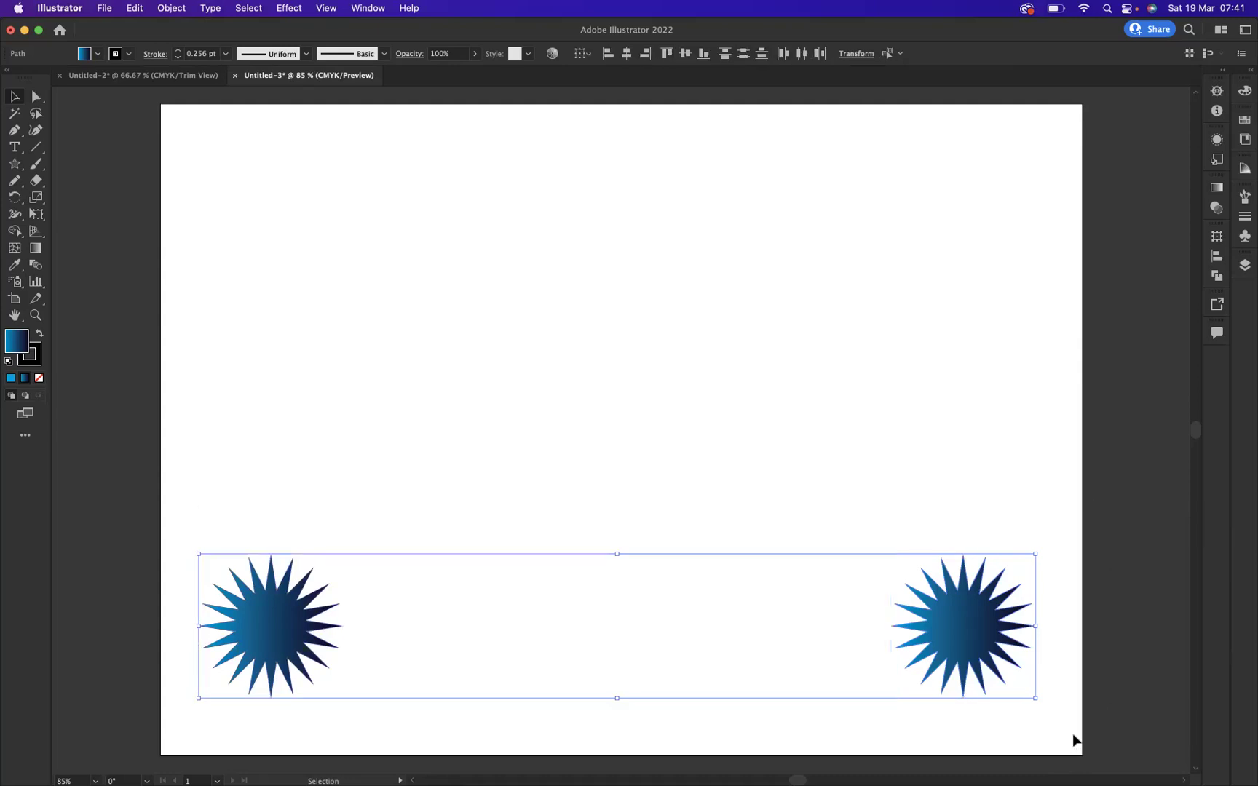
left_click(35, 267)
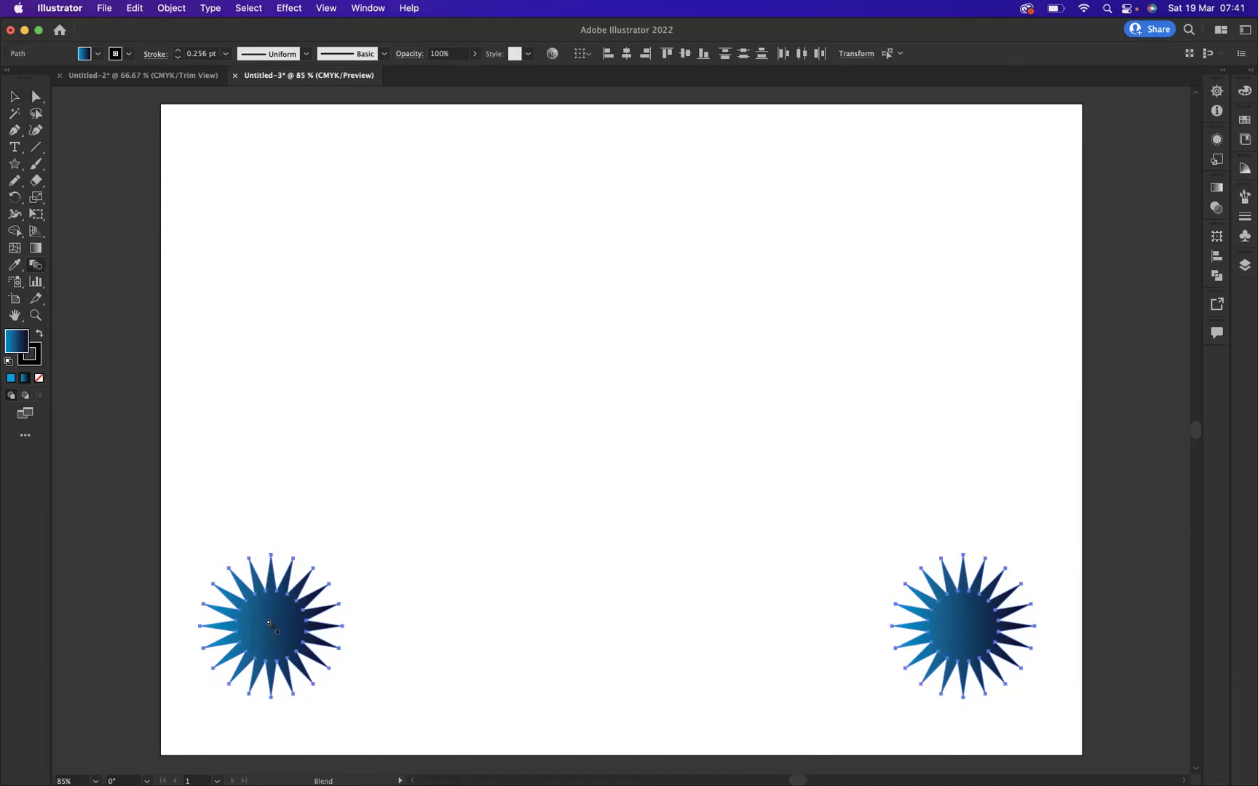
left_click(270, 626)
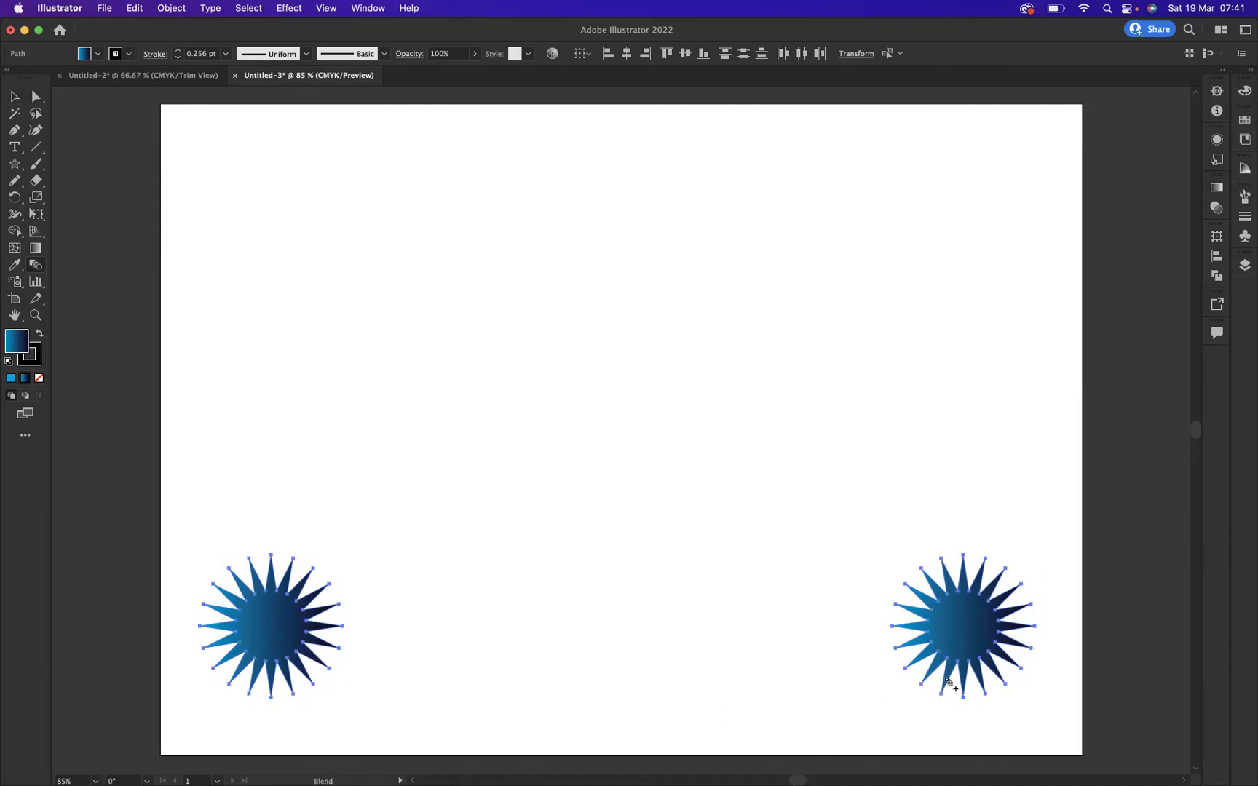
left_click(977, 618)
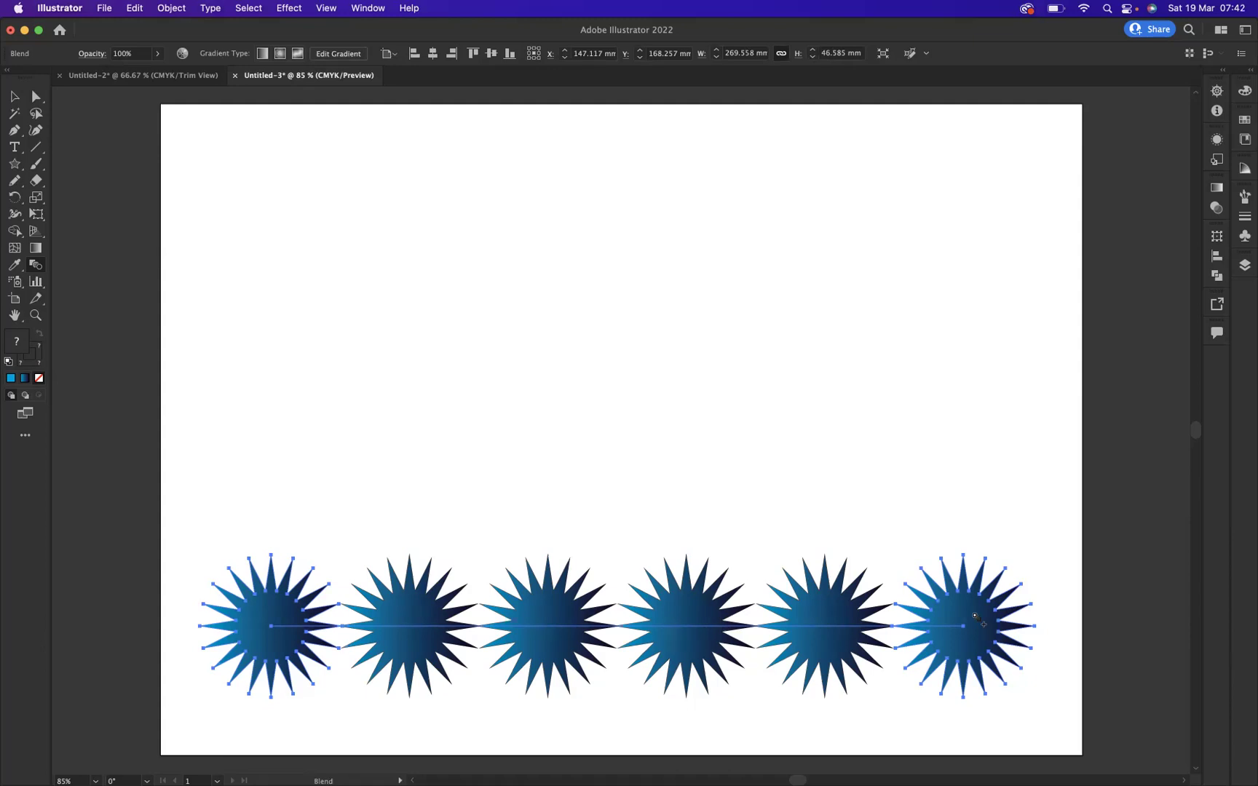
Step: Set the blend spacing to Specified Steps with 600 steps
double_click(37, 267)
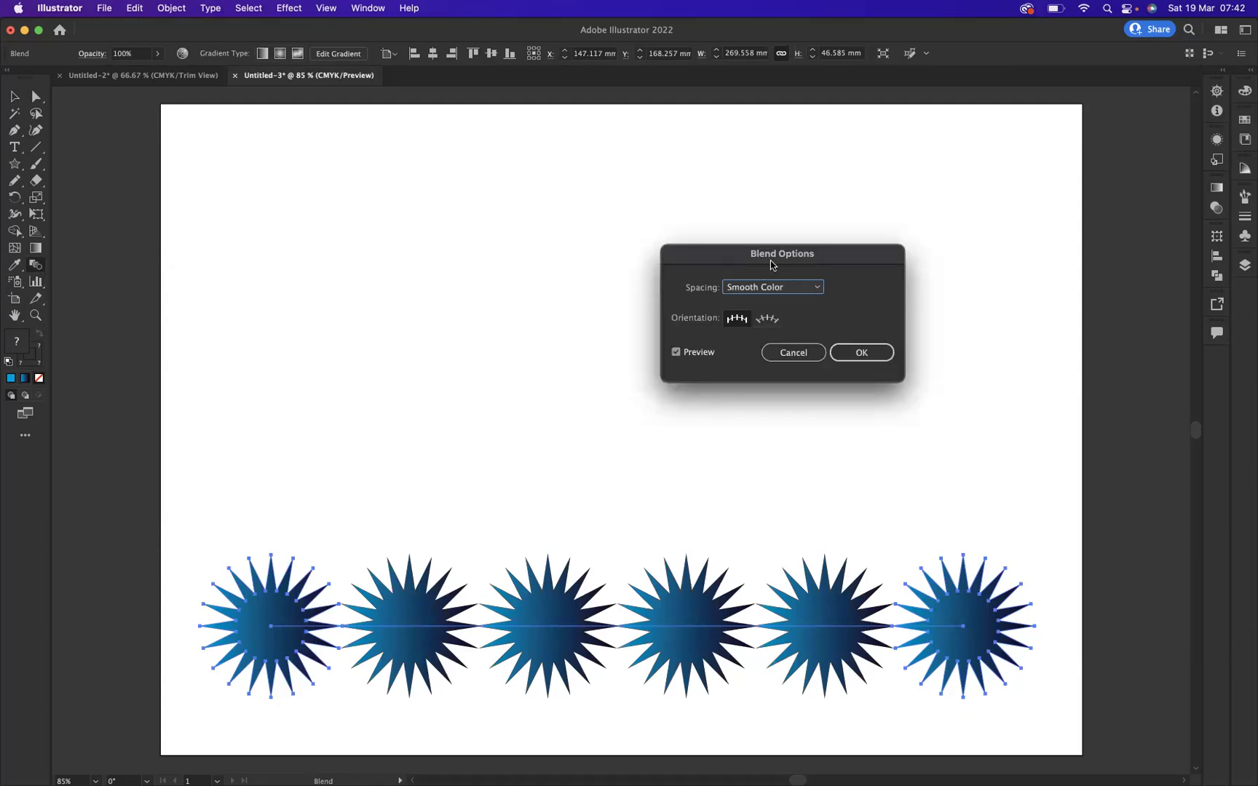
left_click(799, 289)
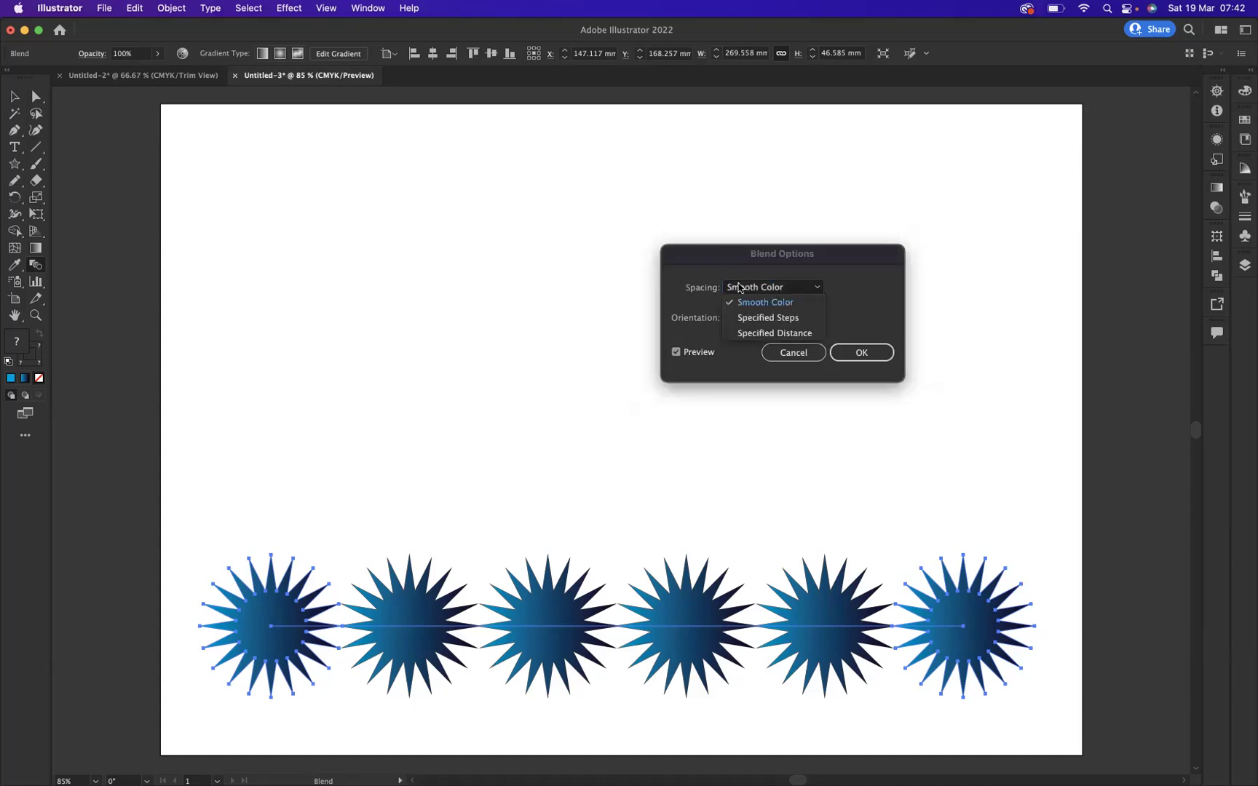
left_click(763, 318)
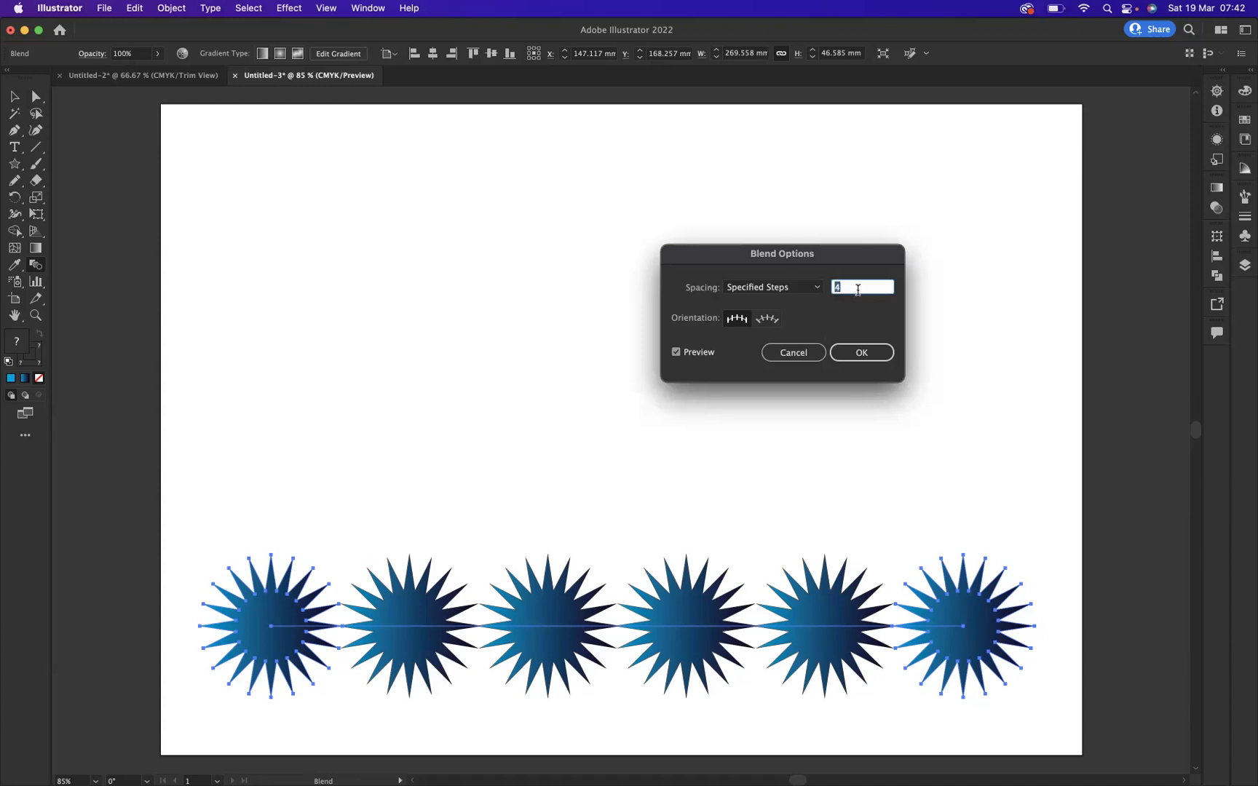
key("BackSpace")
type("600")
left_click(860, 354)
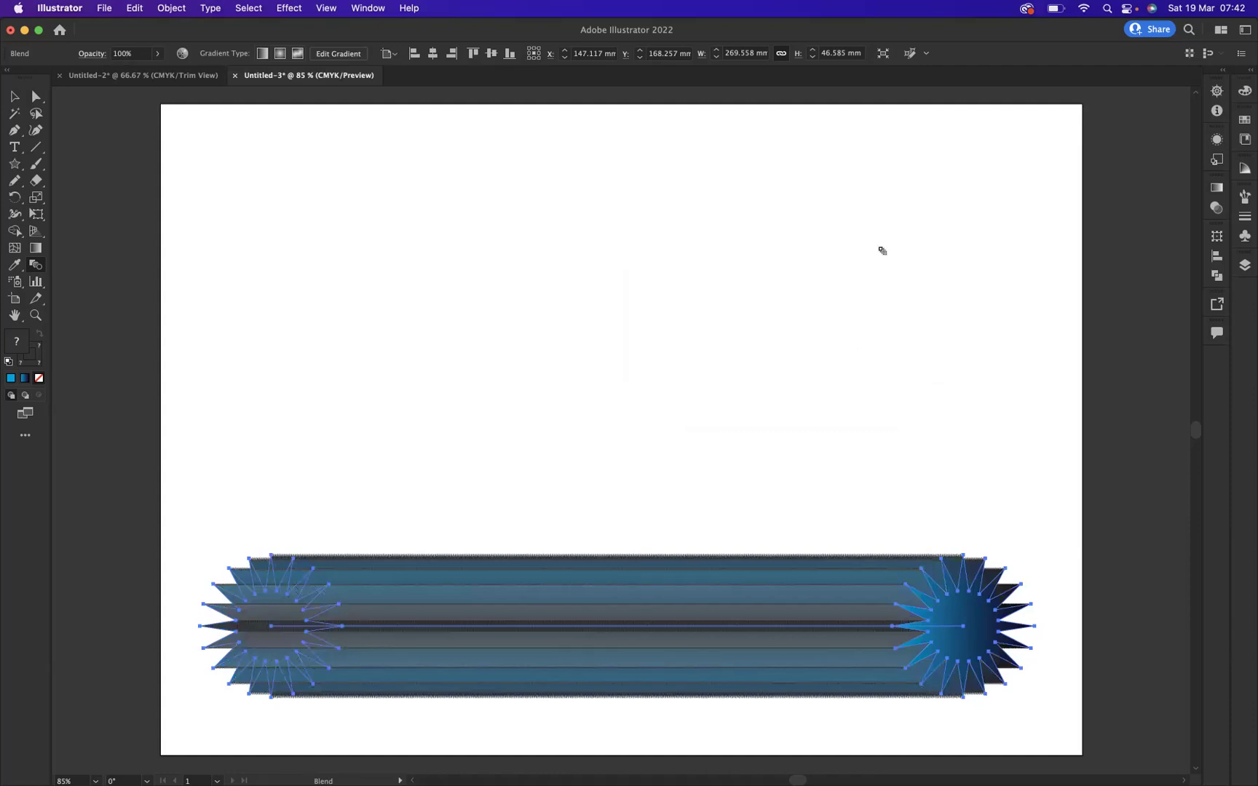
Step: Move the blend slightly down and right to about X 158 mm, Y 177 mm, and deselect it
left_click(16, 100)
key("super+shift+a")
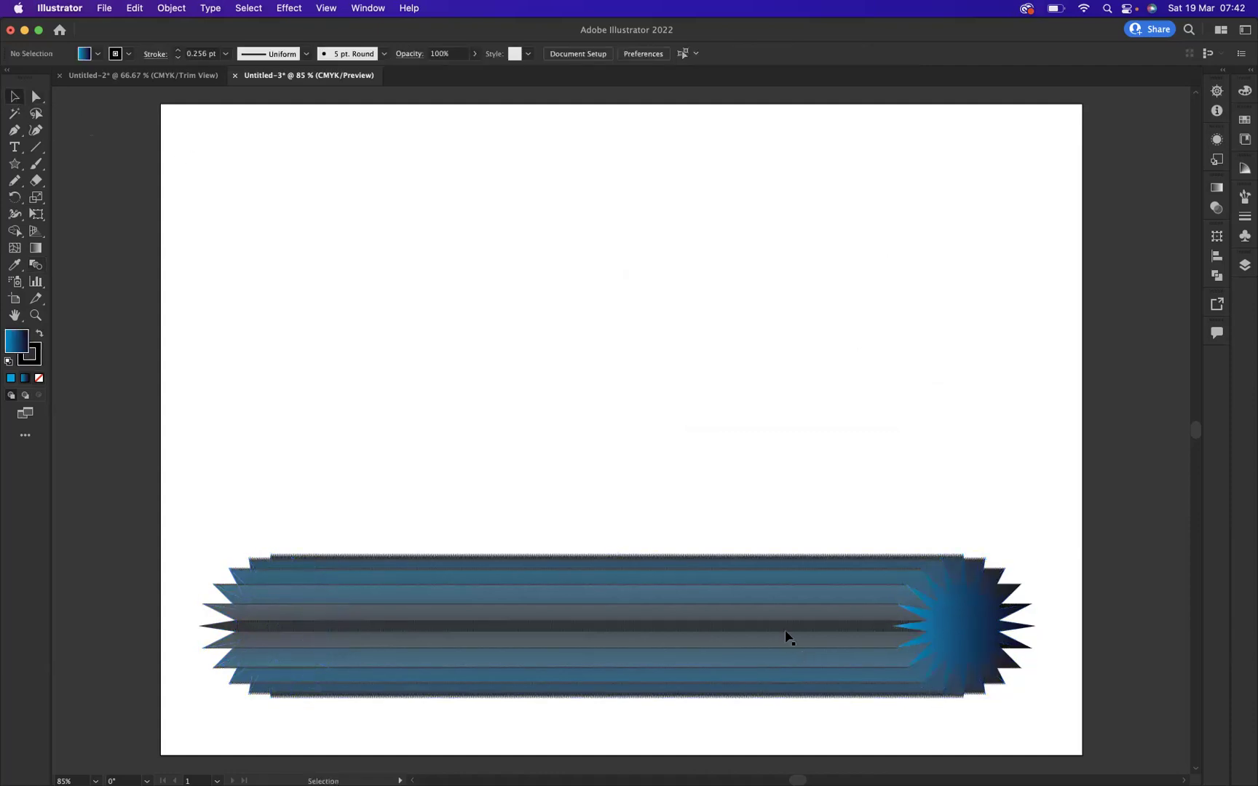
left_click_drag(805, 647, 888, 737)
left_click_drag(954, 753, 947, 652)
left_click(1039, 558)
left_click(997, 641)
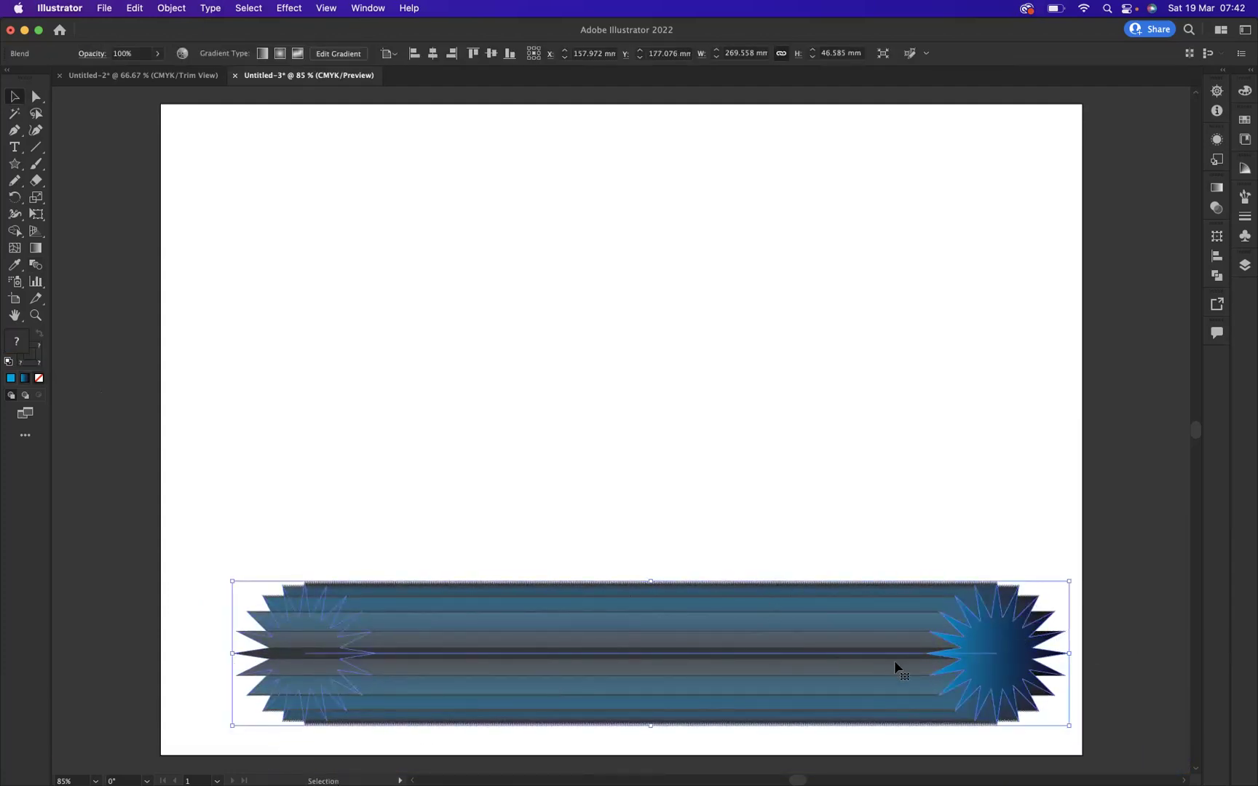
left_click(1030, 463)
Step: Remove the stroke from the star at the blend's right end with its outline directly selected
key("a")
left_click(1037, 652)
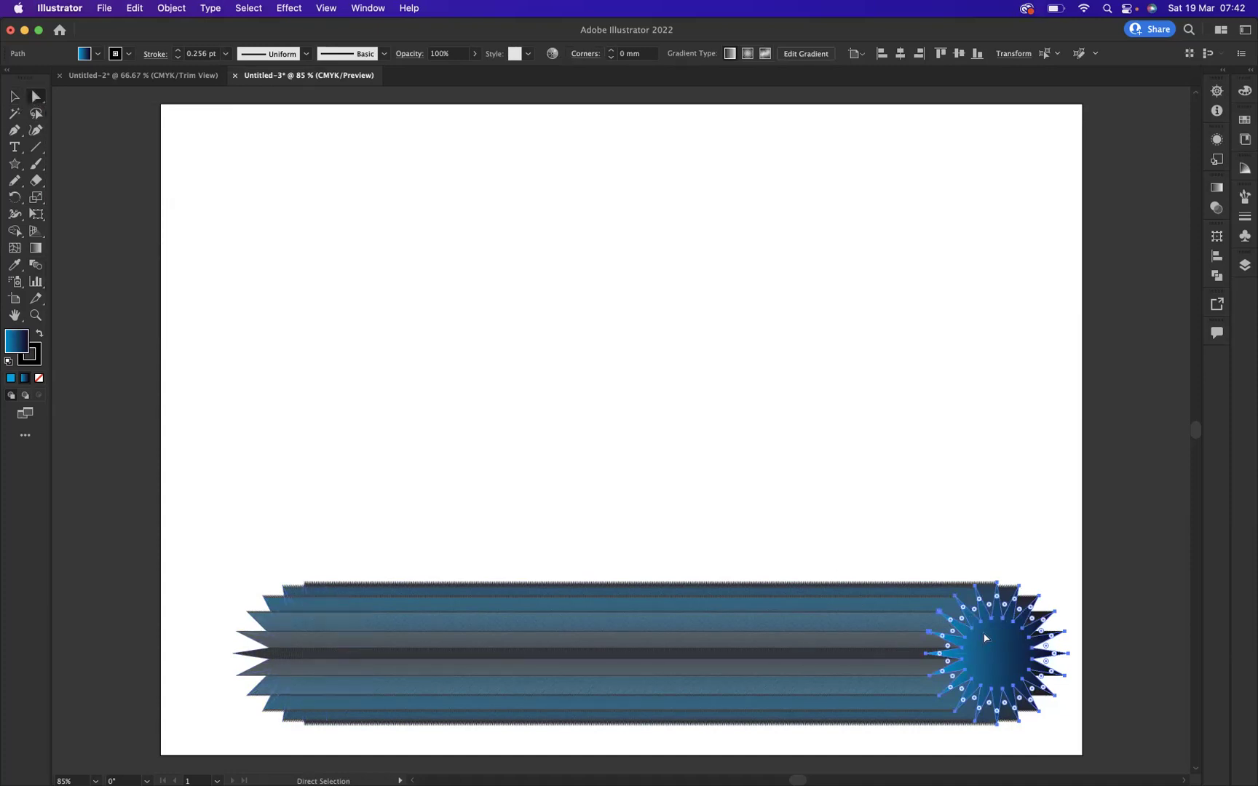
left_click(33, 359)
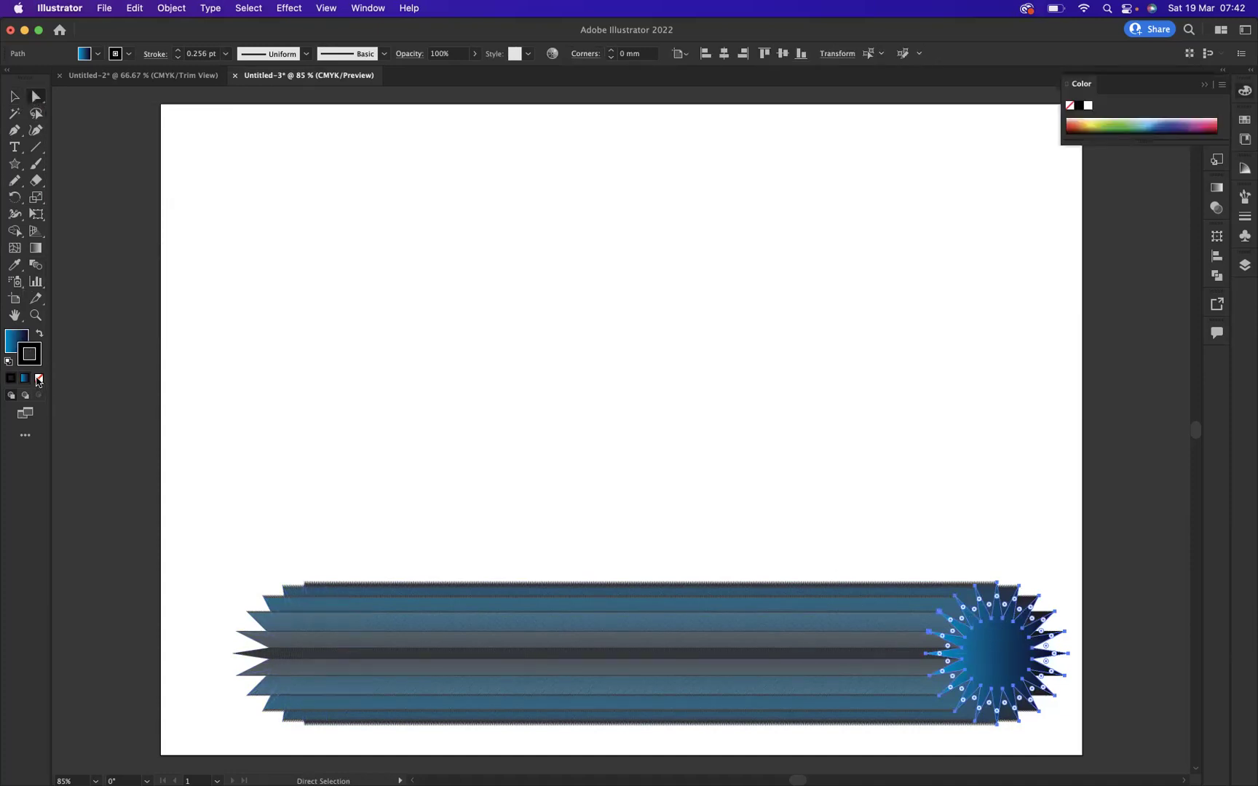
left_click(38, 378)
left_click(13, 343)
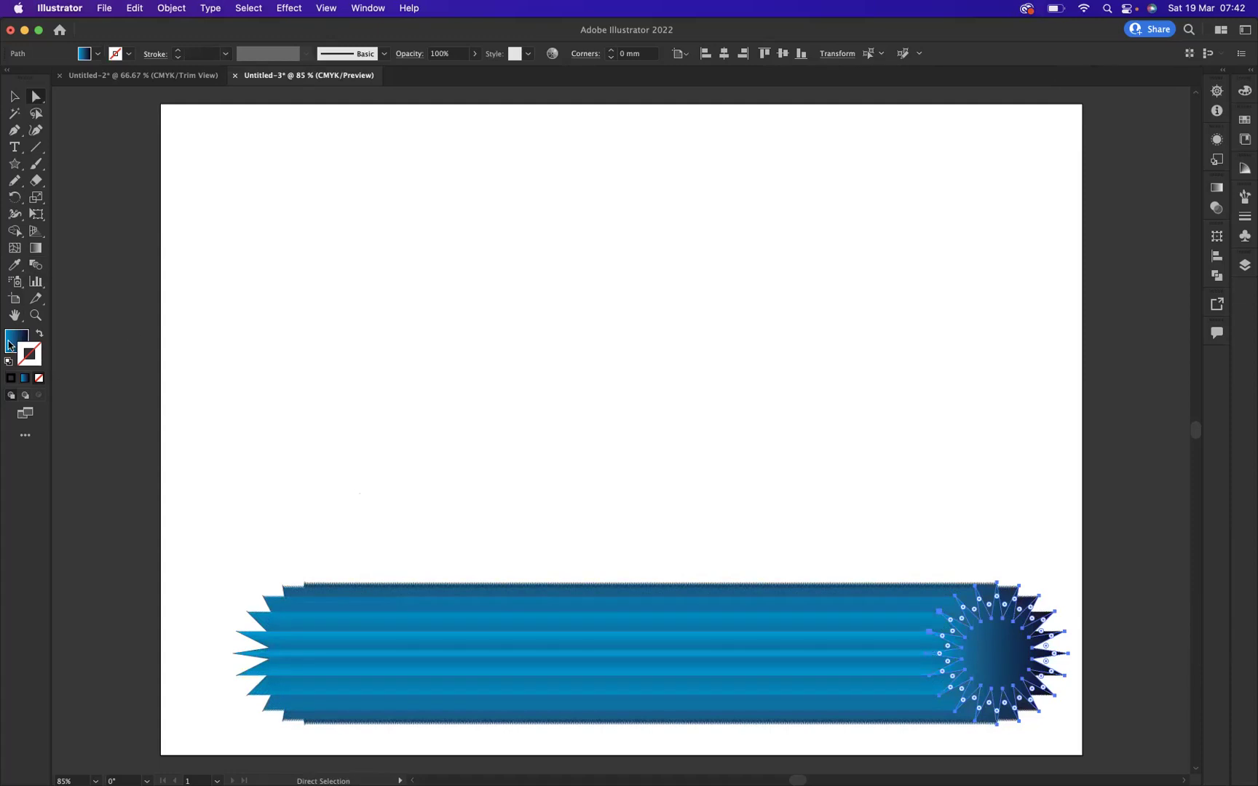
Step: Remove the stroke from the directly selected star at the blend's left end
left_click(270, 624)
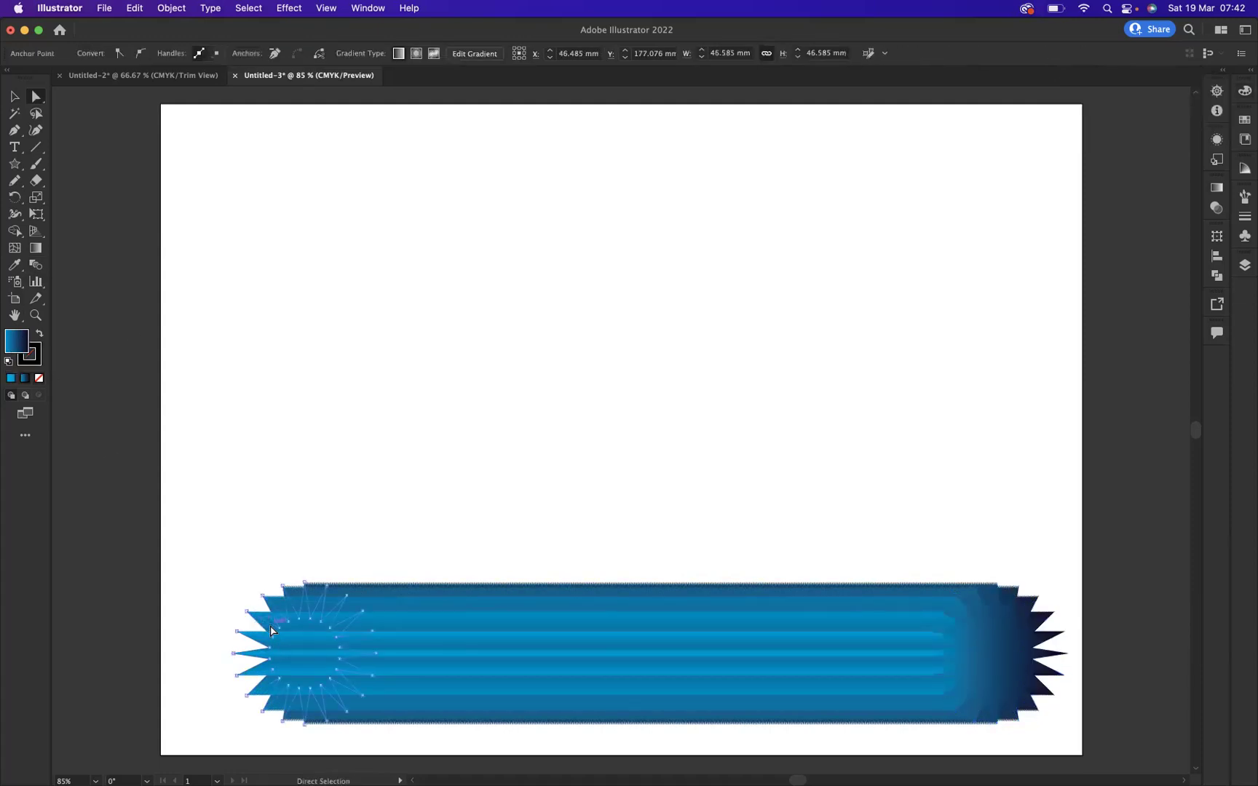
left_click(35, 359)
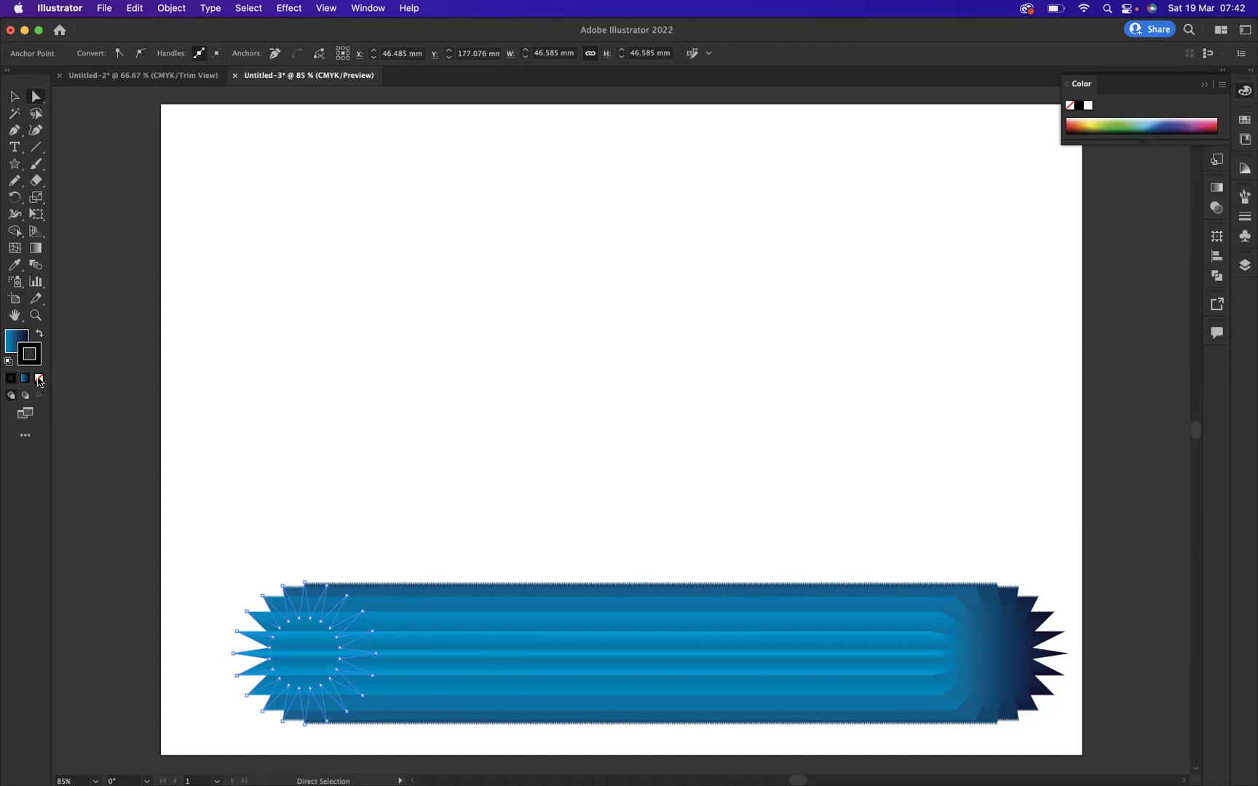
left_click(38, 379)
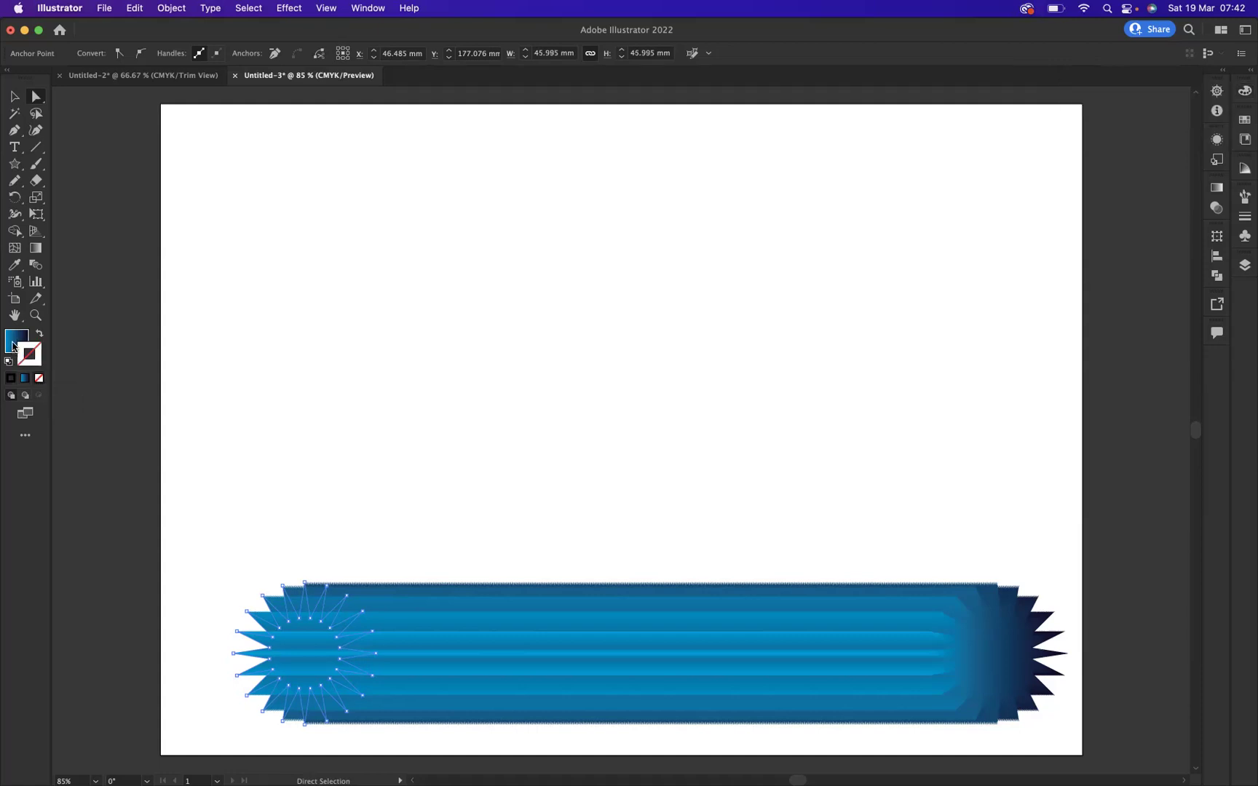
Step: Move the whole blend down and left to about X 142 mm, Y 199 mm
left_click(13, 97)
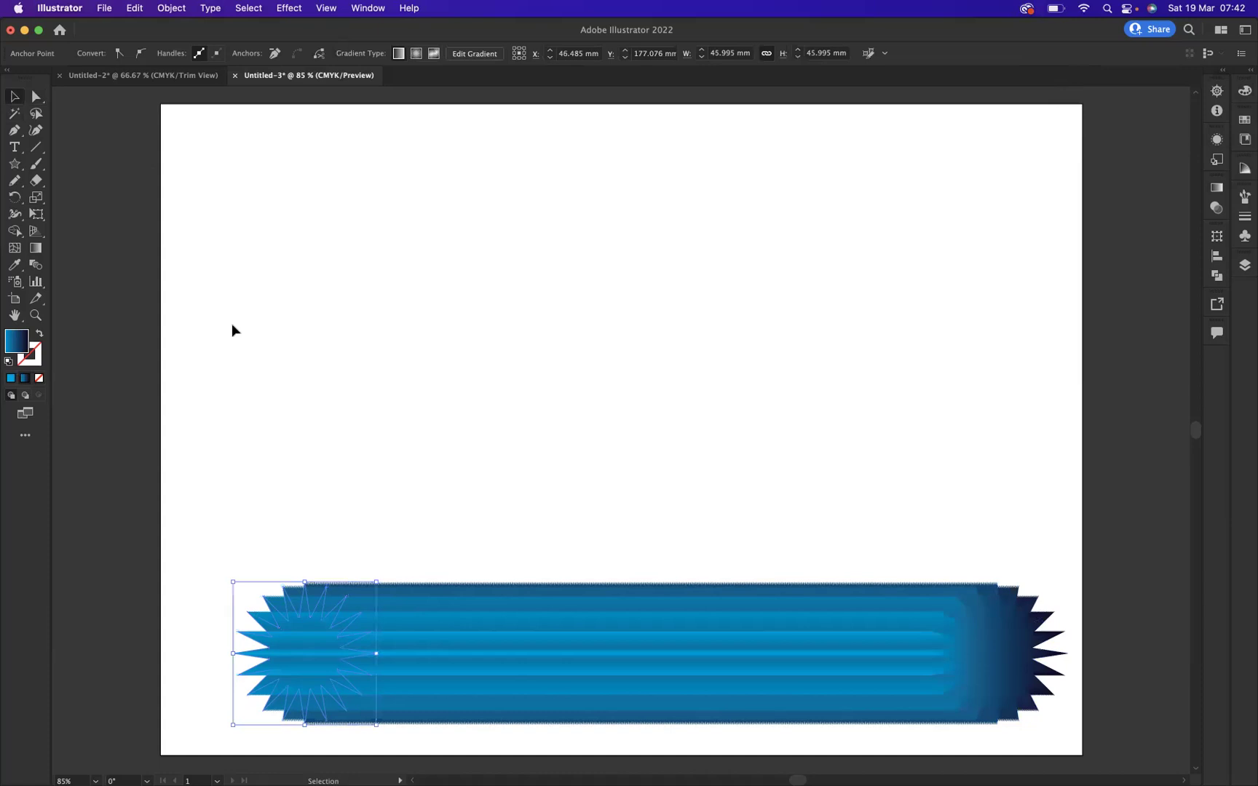
left_click(147, 160)
left_click_drag(652, 645, 607, 695)
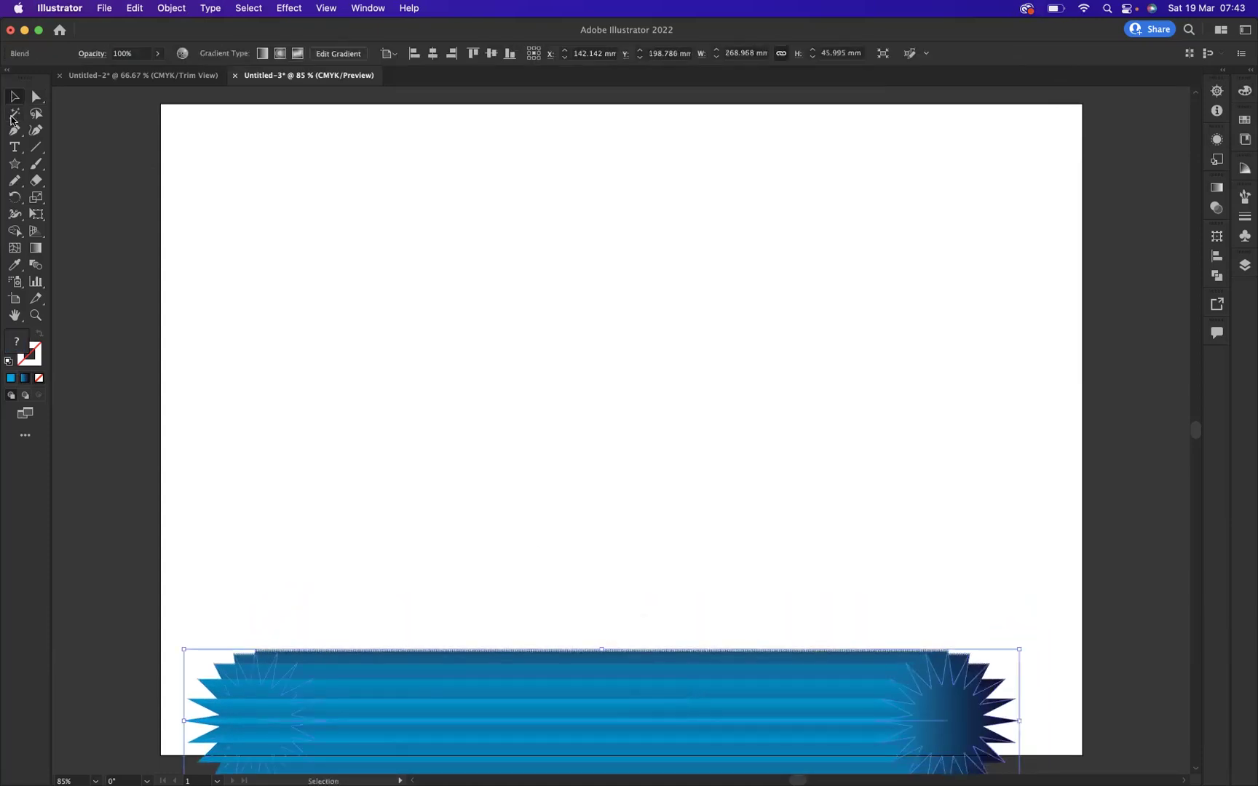
Step: Paint a smooth three-loop path about 365 mm wide across the artboard above the blend, and remove its fill and stroke
double_click(35, 165)
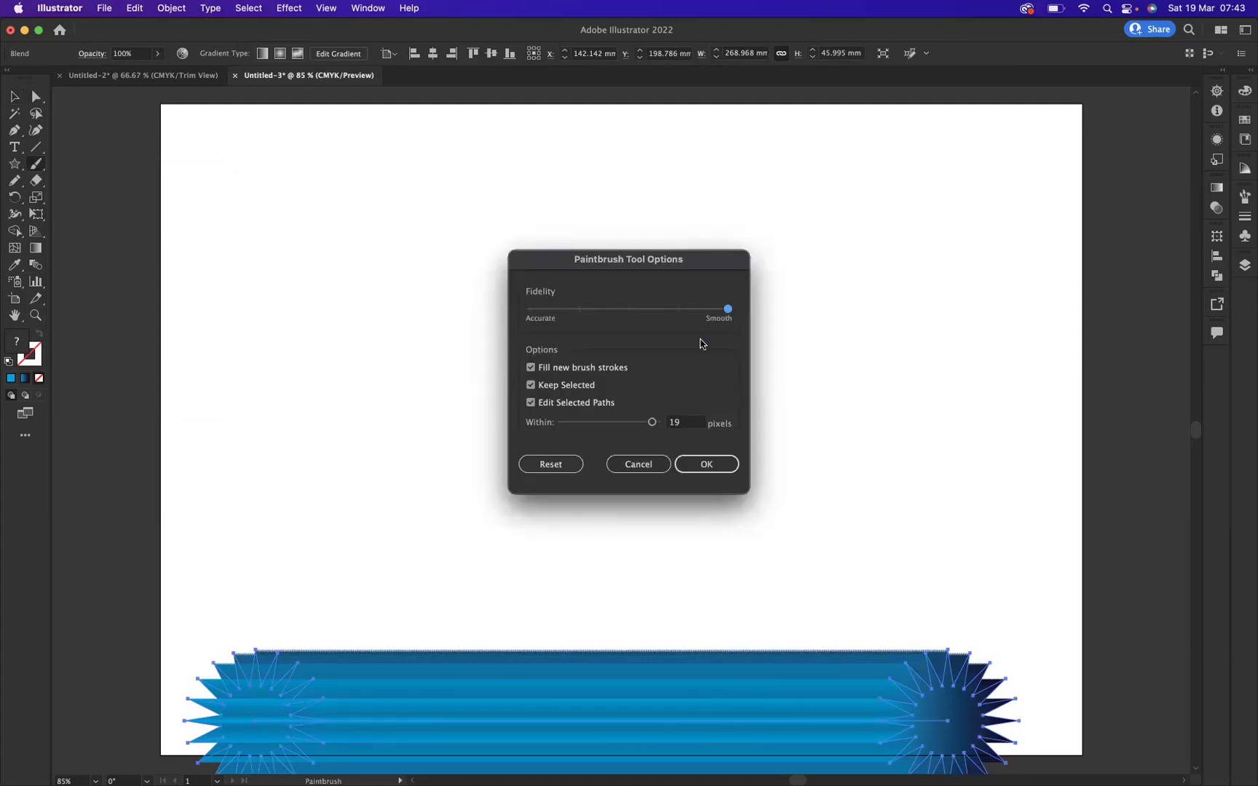
left_click(699, 465)
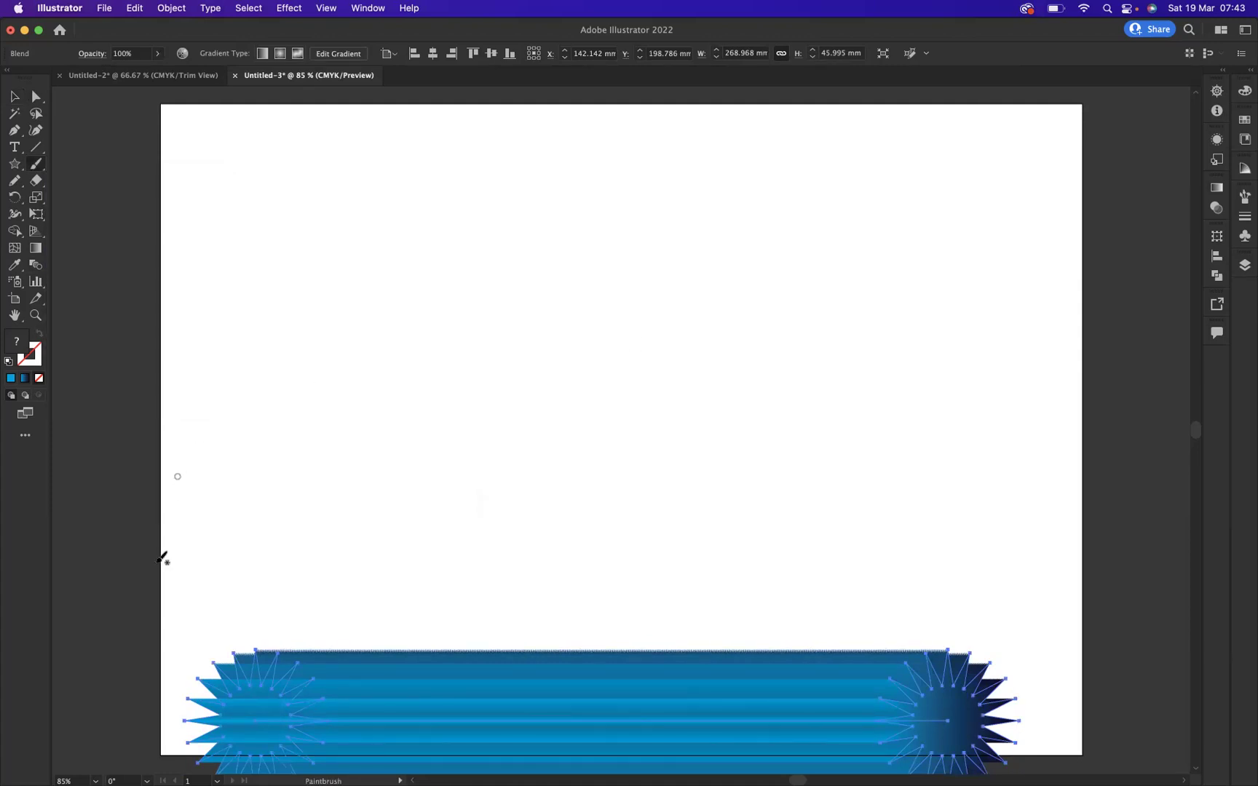
mouse_move(127, 611)
left_mouse_down()
mouse_move(284, 522)
mouse_move(373, 303)
mouse_move(275, 360)
mouse_move(257, 512)
mouse_move(454, 548)
mouse_move(726, 281)
mouse_move(541, 231)
mouse_move(583, 531)
mouse_move(885, 350)
mouse_move(872, 222)
mouse_move(860, 414)
mouse_move(1139, 430)
mouse_move(1189, 391)
left_mouse_up()
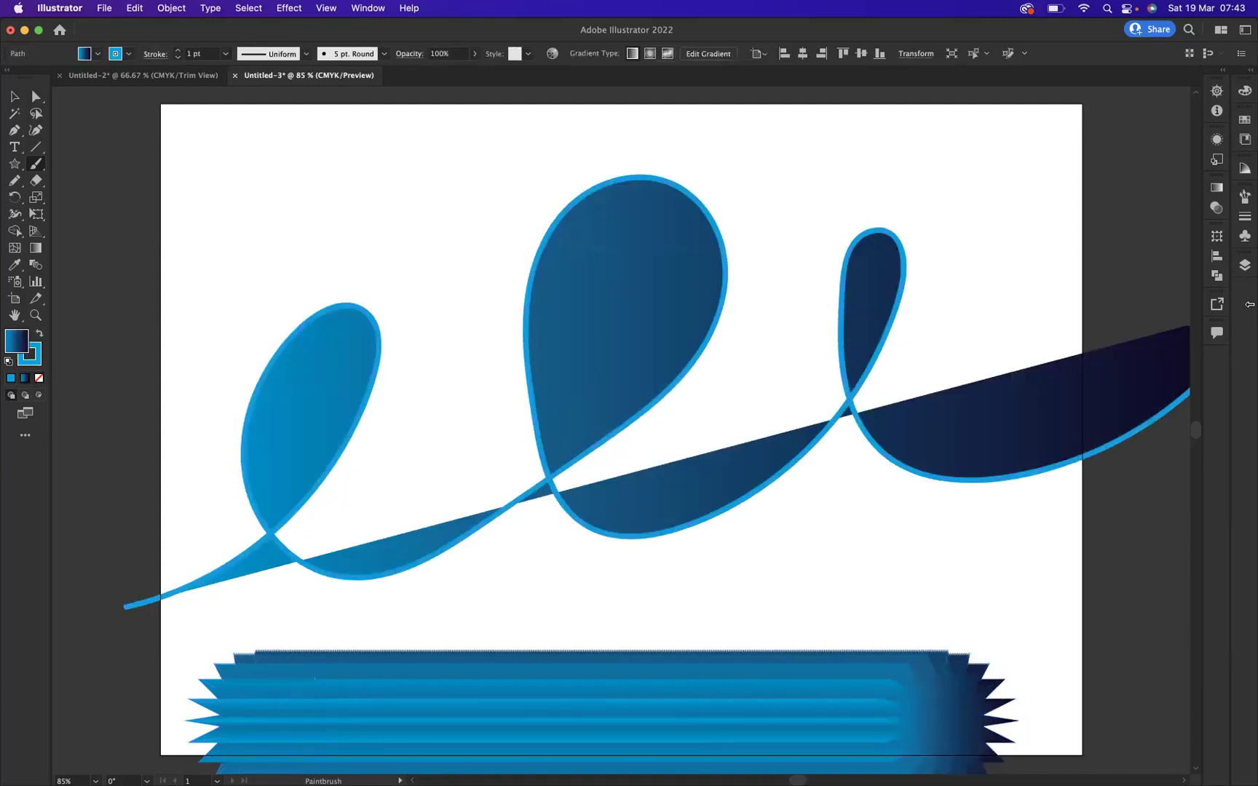
left_click(38, 378)
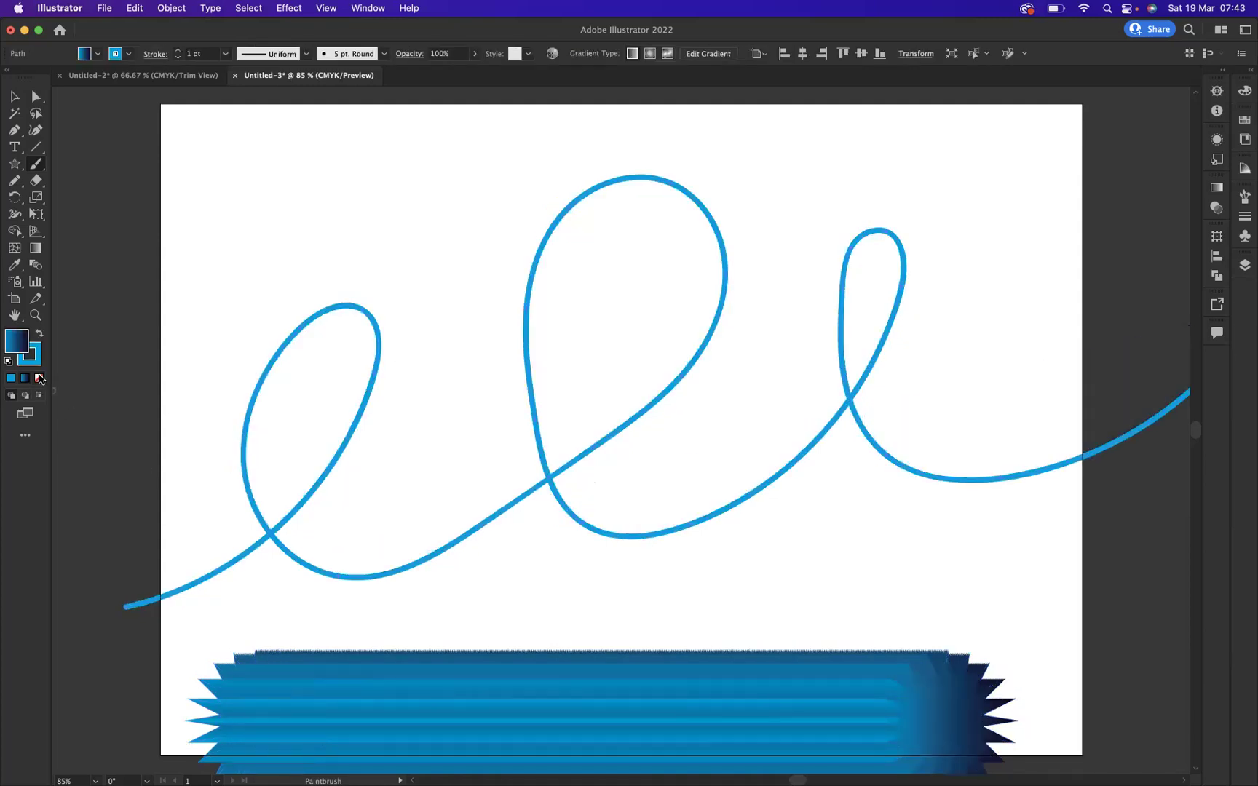
left_click(39, 378)
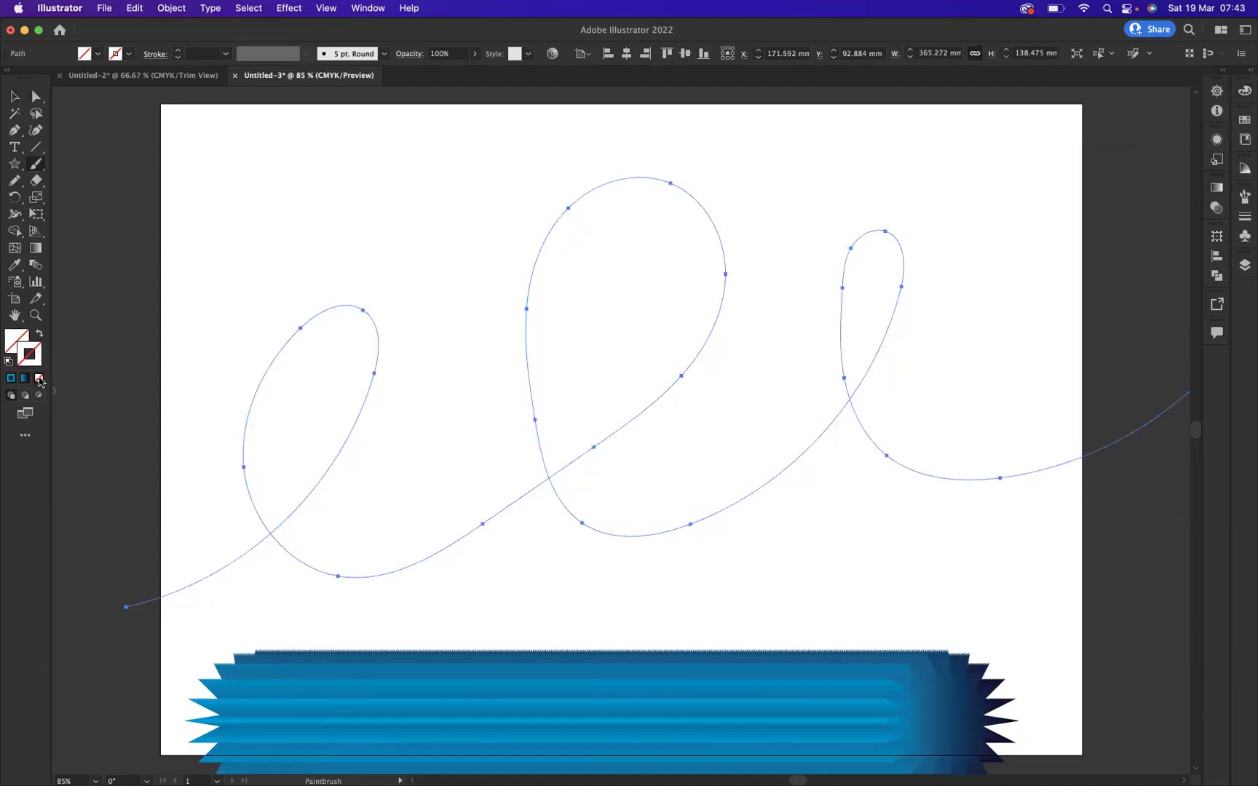
Step: Replace the star blend's spine with the looping path and deselect the result
left_click(14, 99)
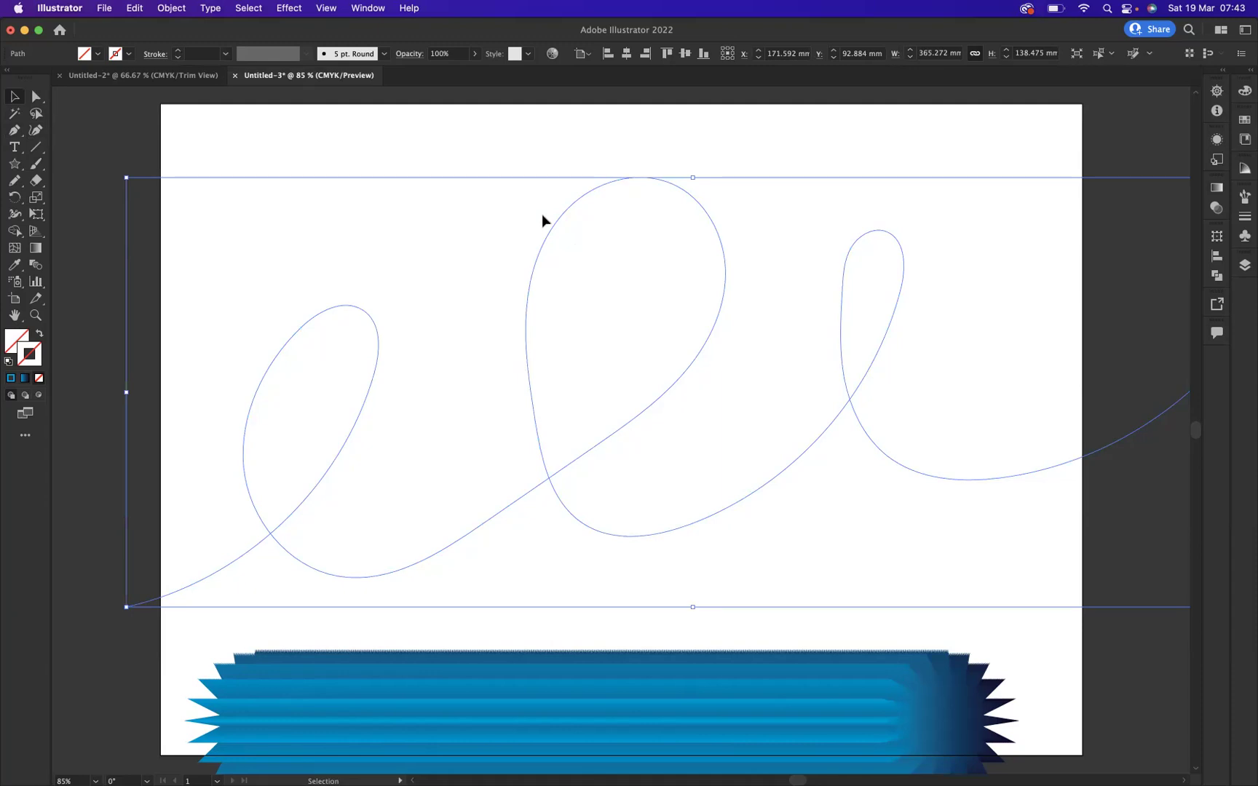
left_click_drag(478, 130, 724, 731)
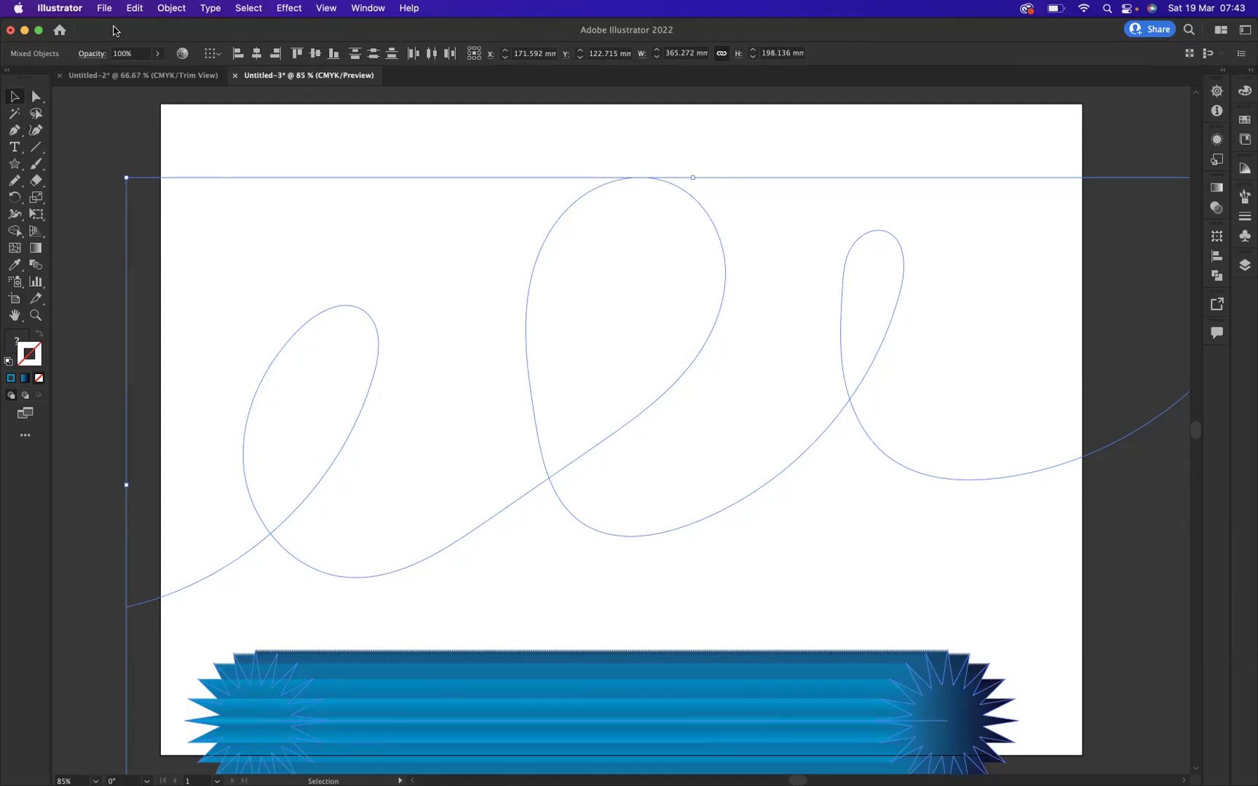
left_click(171, 9)
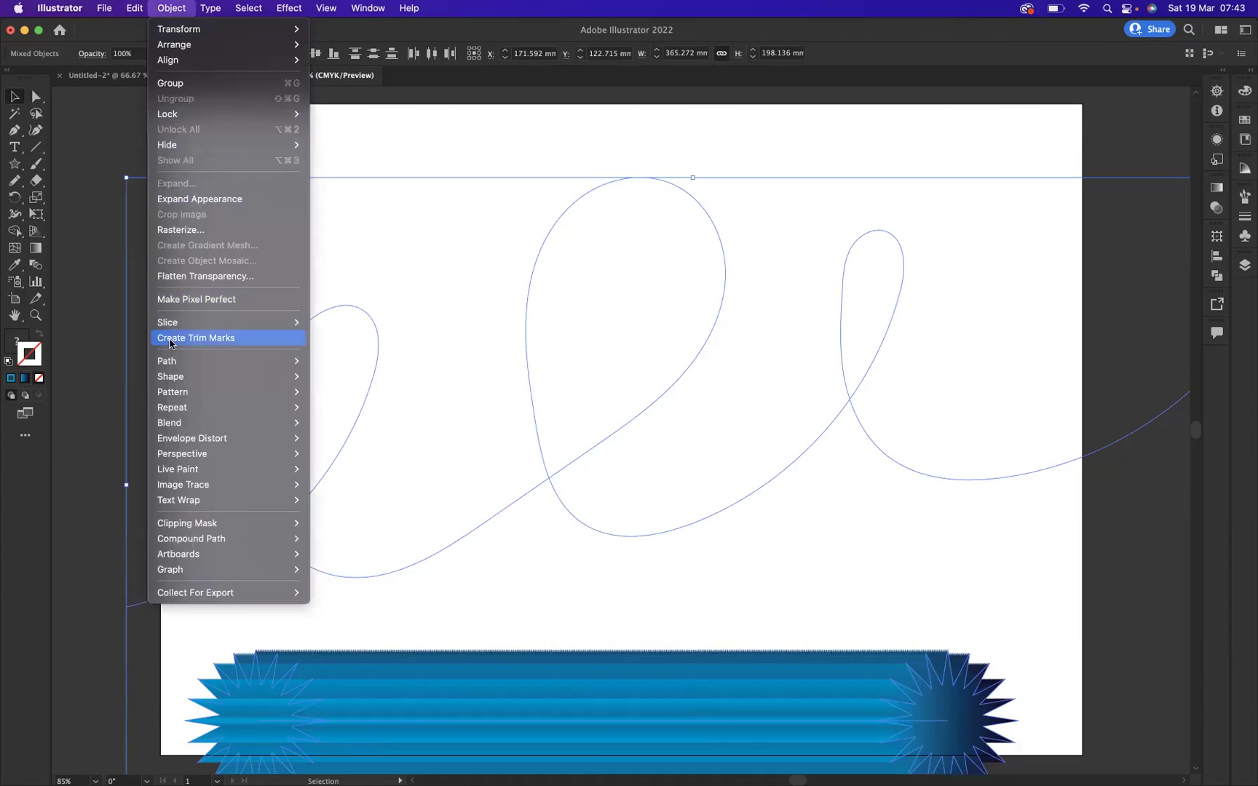
mouse_move(182, 426)
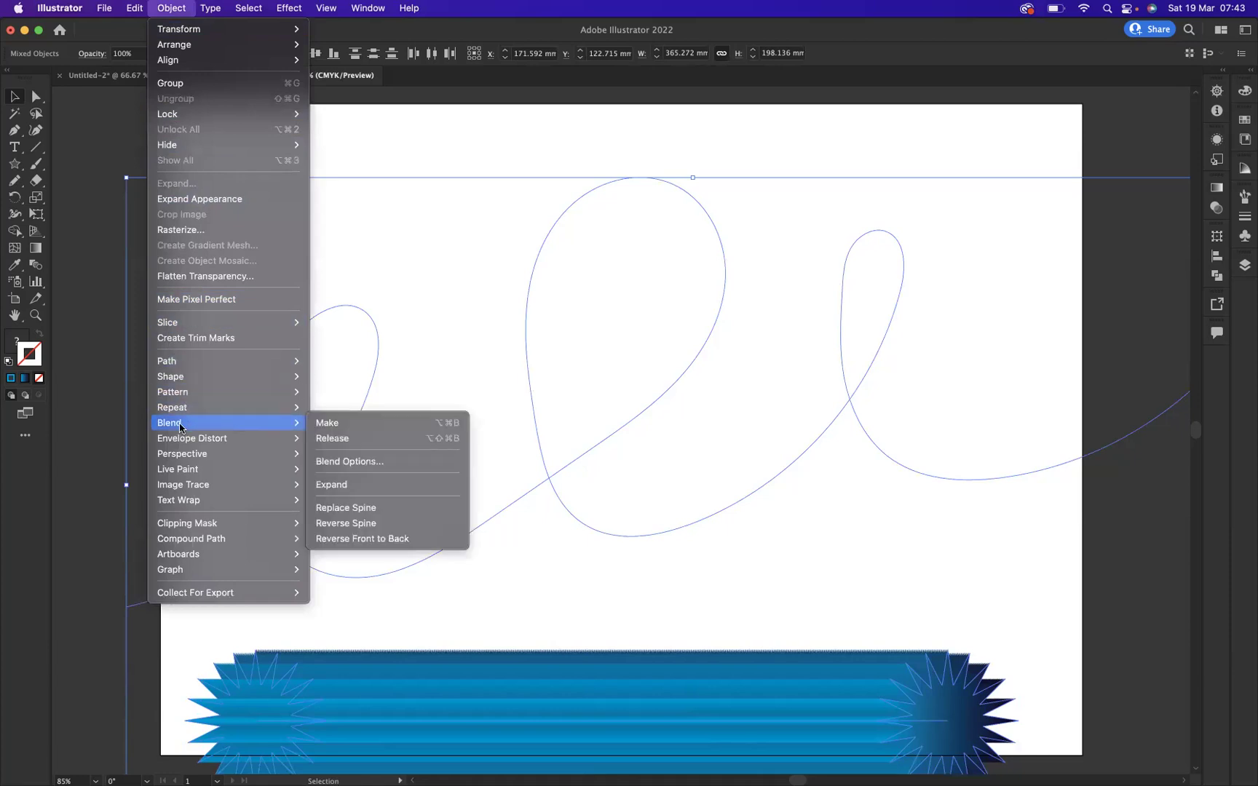
left_click(371, 512)
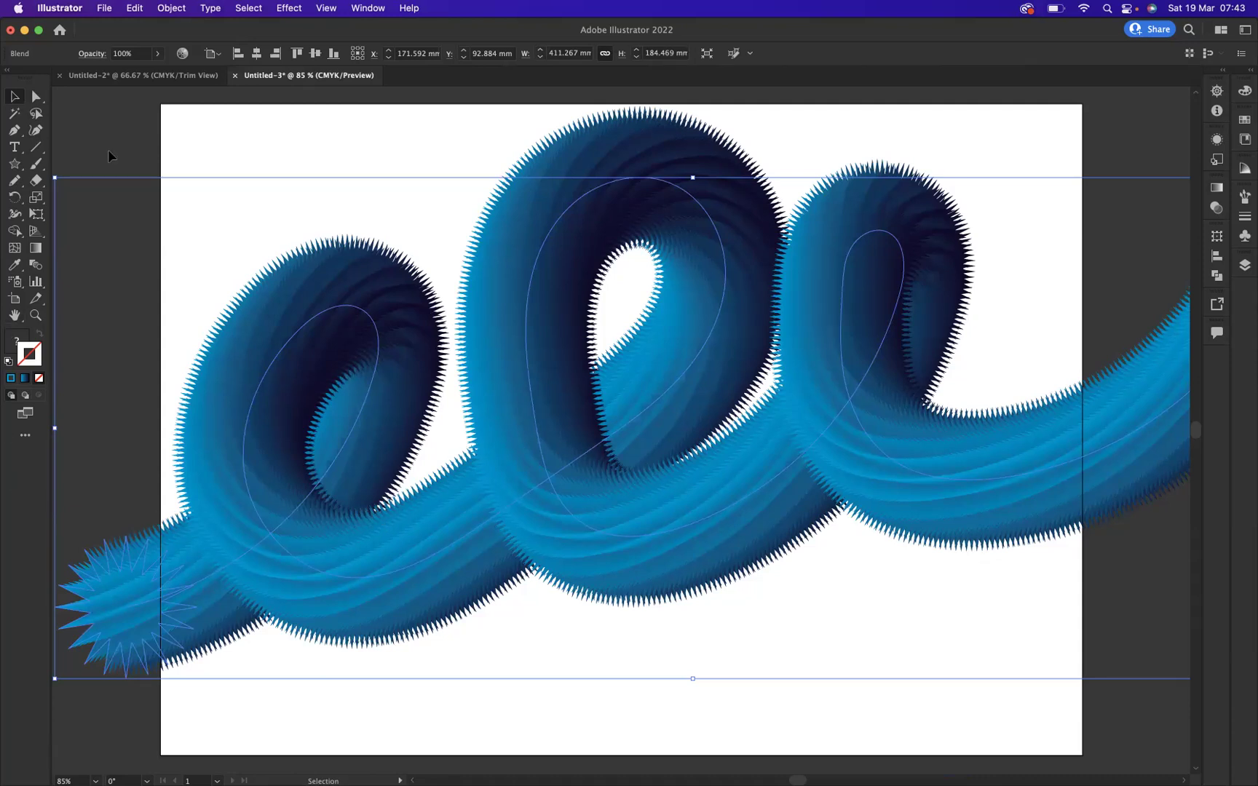
left_click(122, 101)
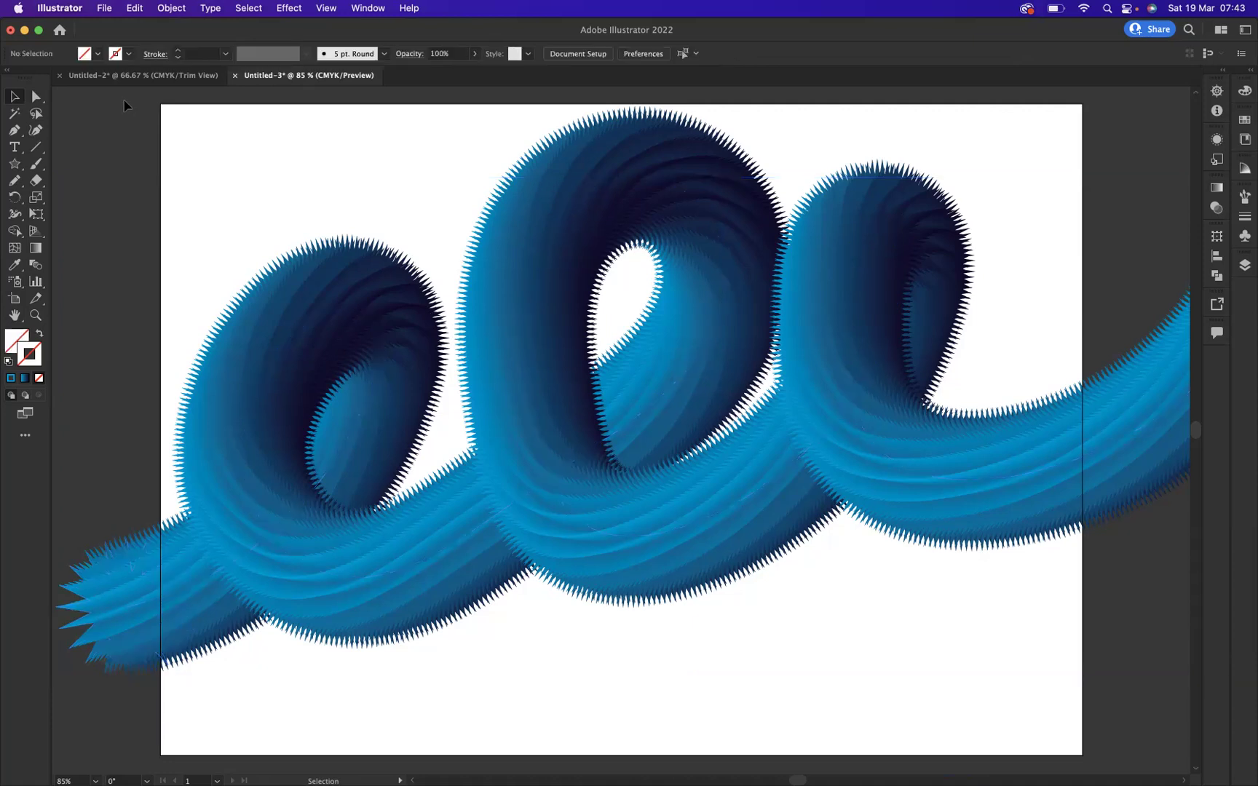
Step: Add a red color stop (C 9.02, M 100, Y 78.43, K 1.96) midway in the gradient of the star at the coil's left end
left_click(34, 98)
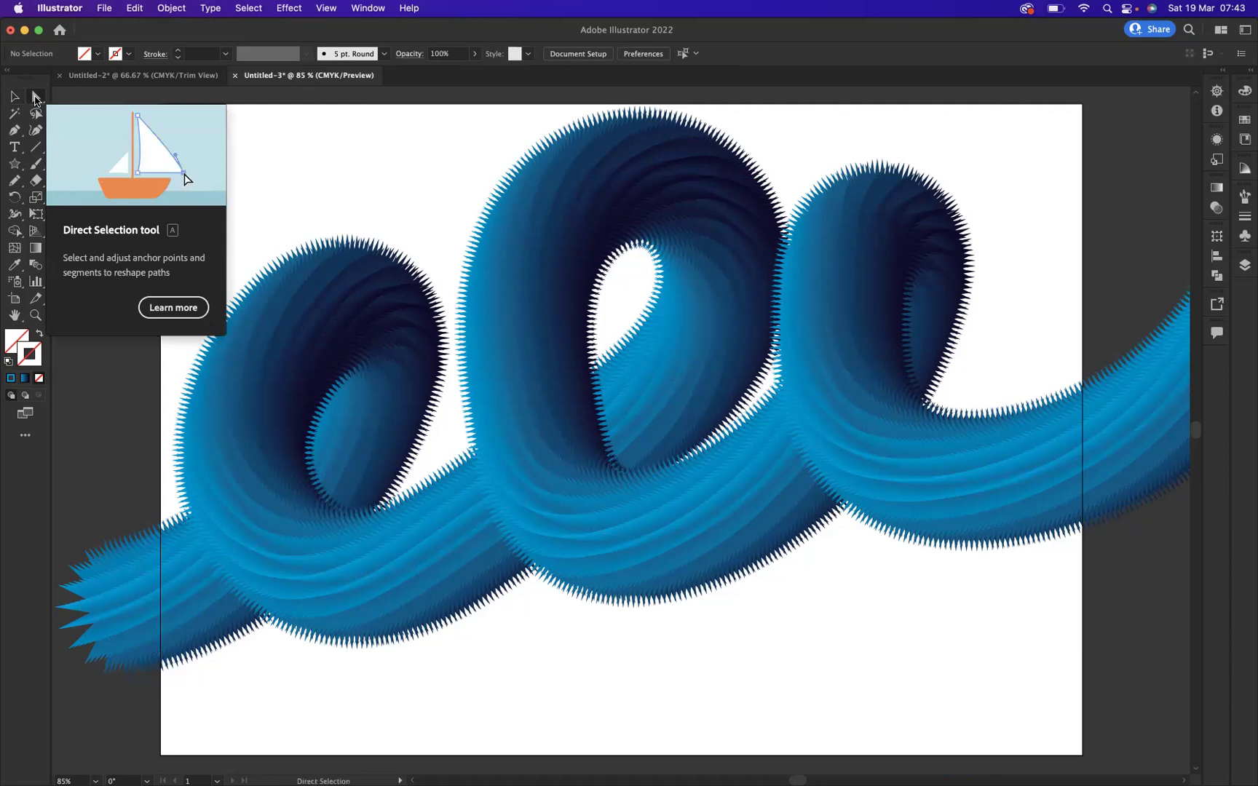
left_click(112, 627)
left_click(12, 339)
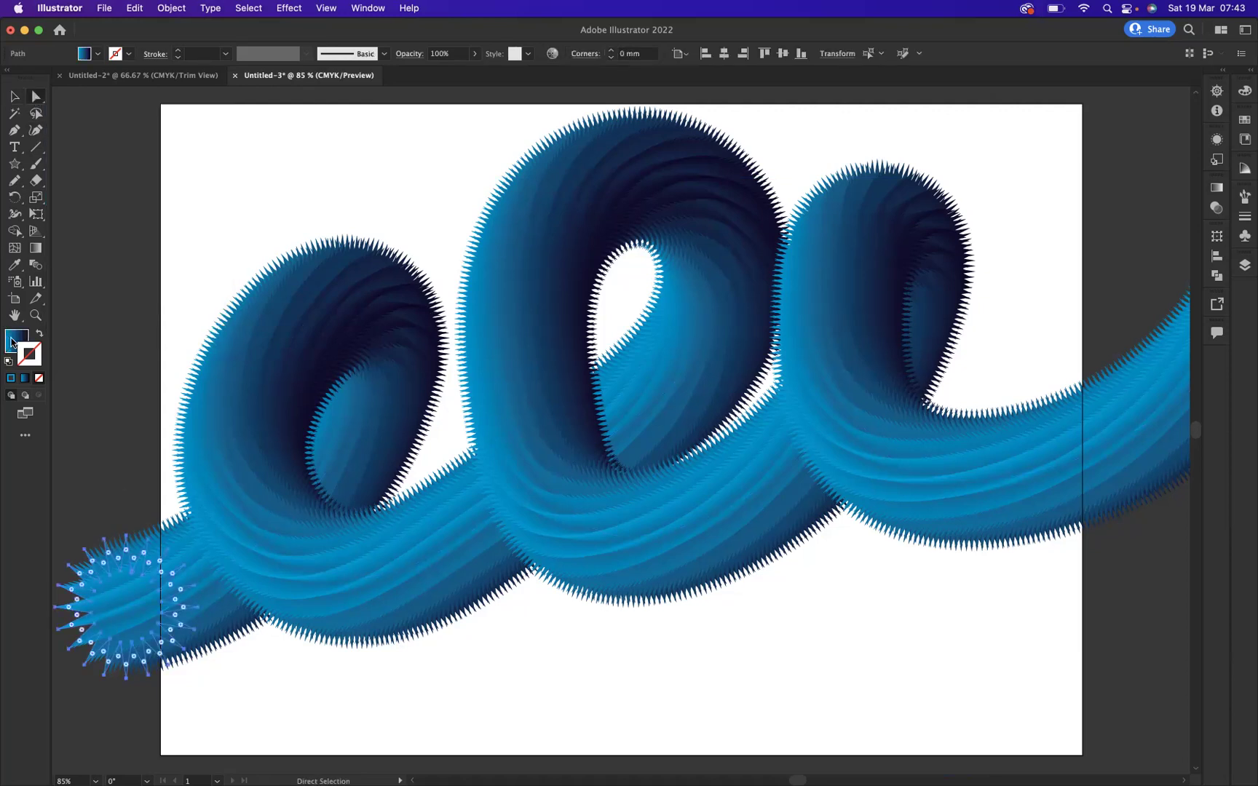
left_click(369, 8)
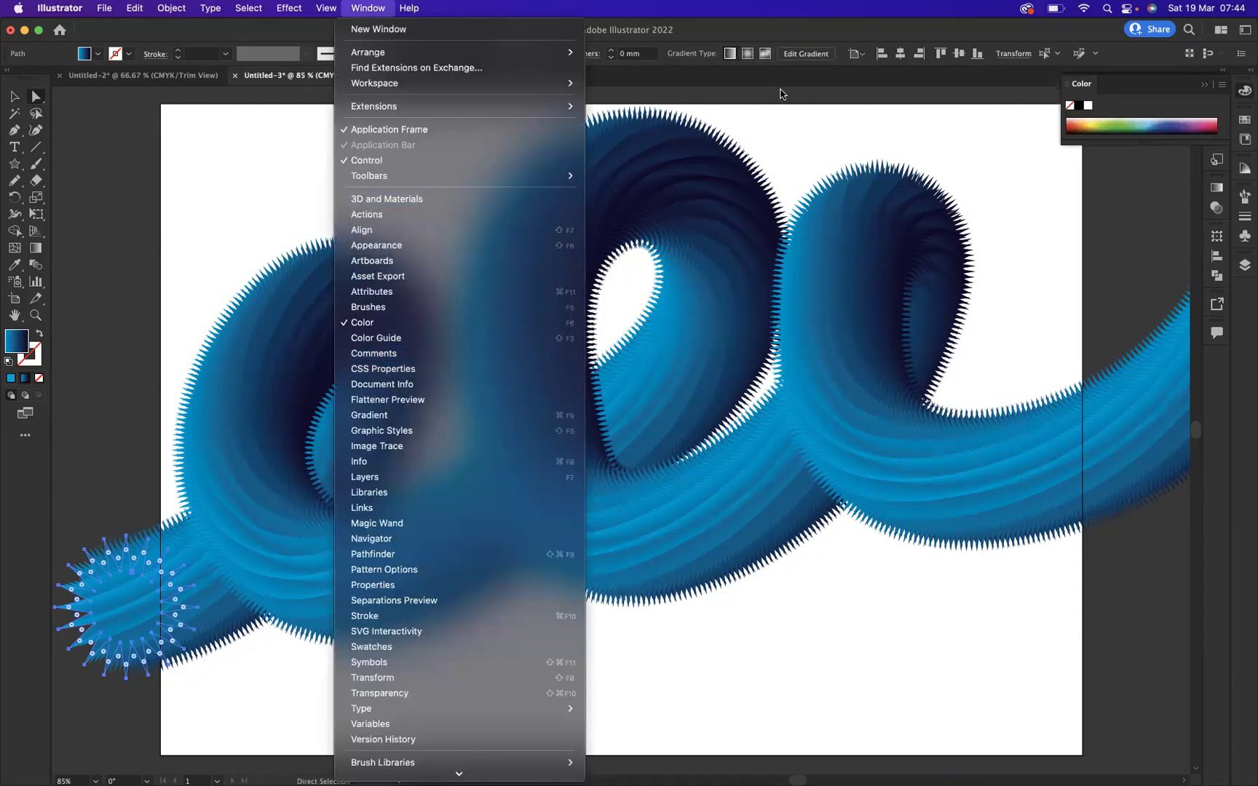
left_click(798, 57)
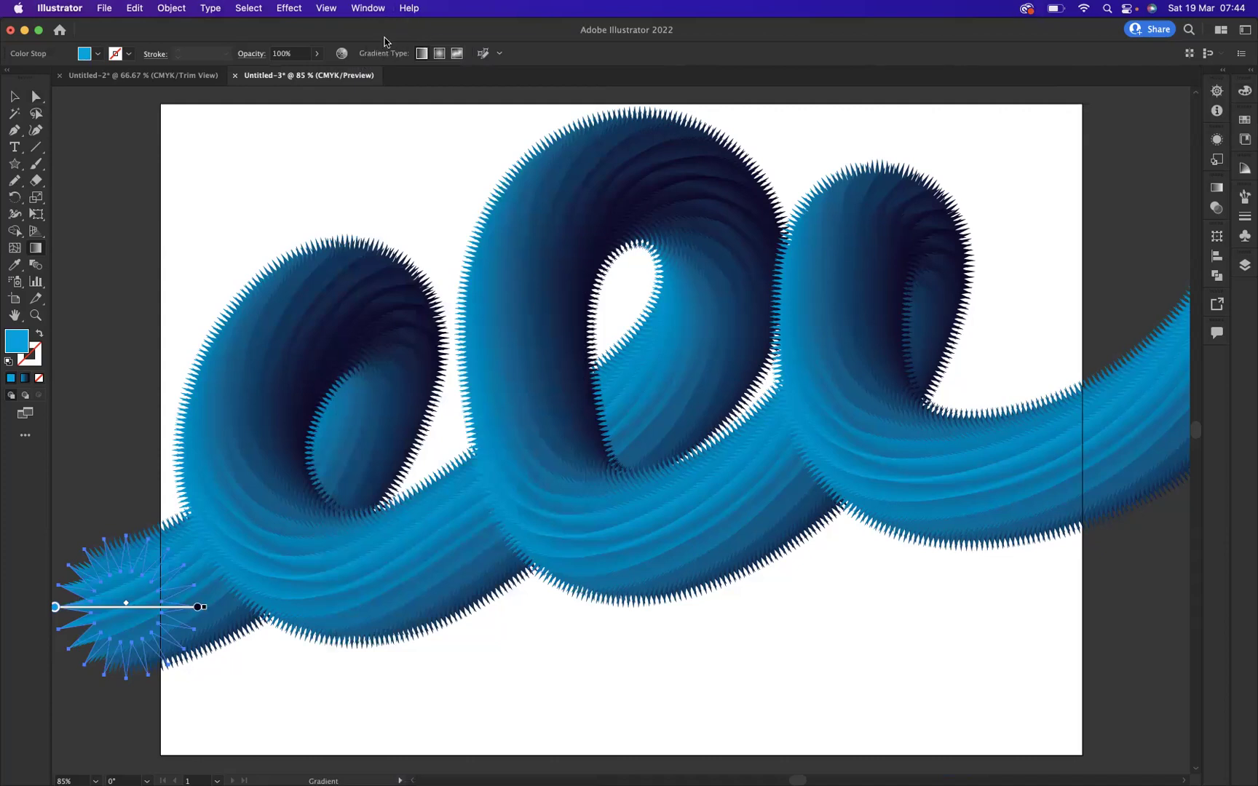
left_click(368, 8)
left_click(391, 415)
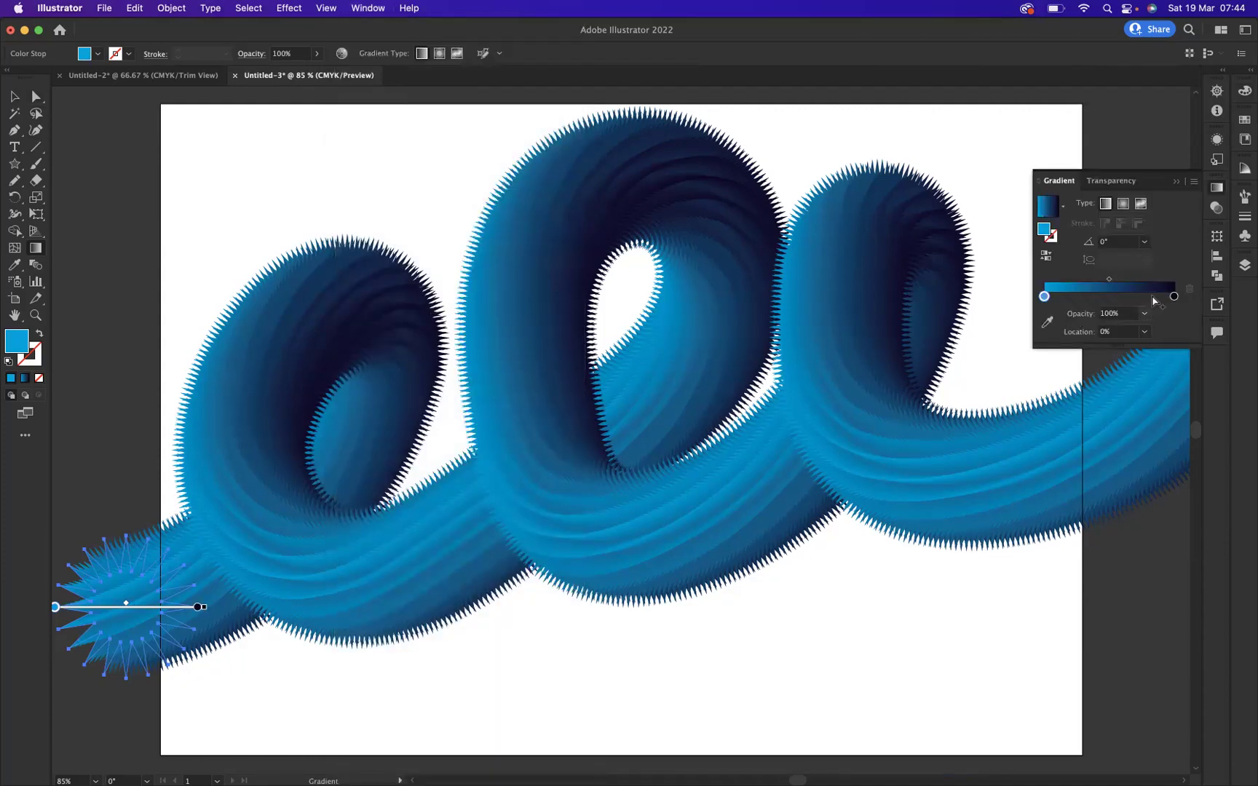
left_click(1111, 297)
double_click(1110, 296)
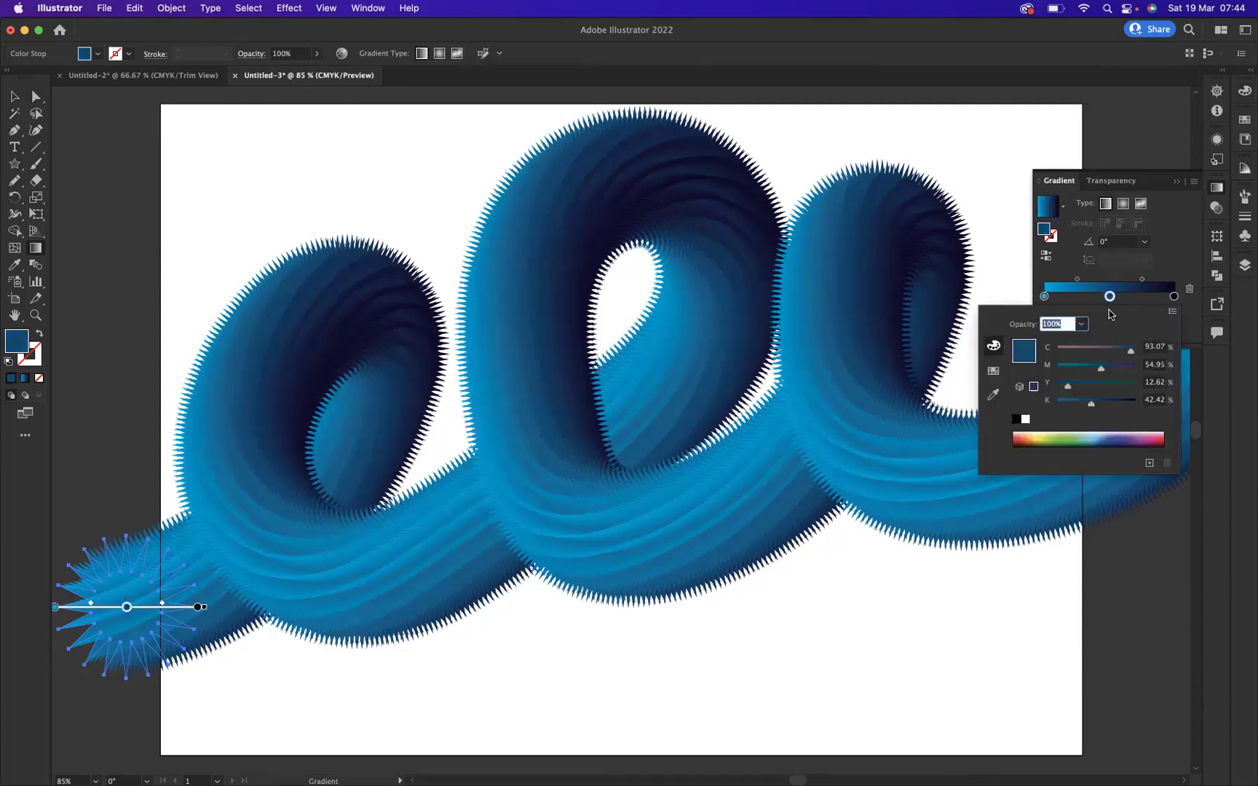
left_click(1162, 438)
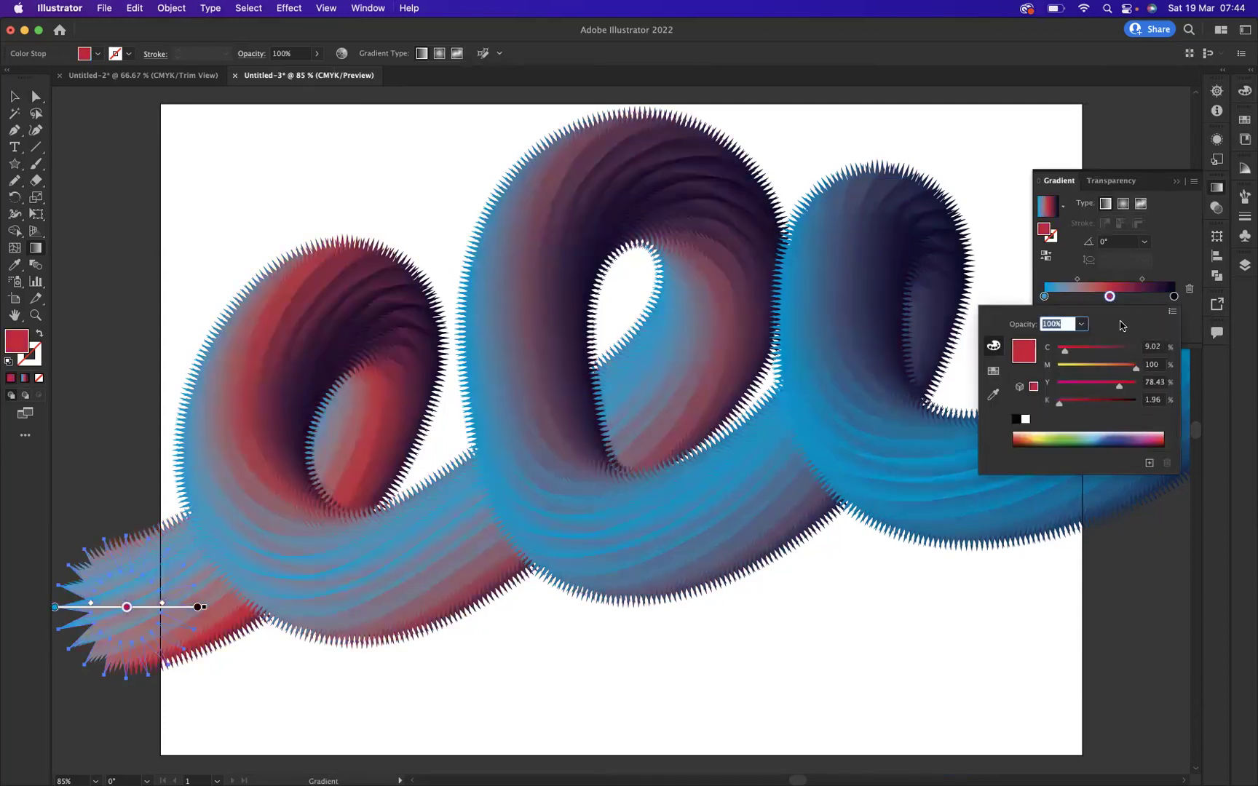
left_click(1126, 140)
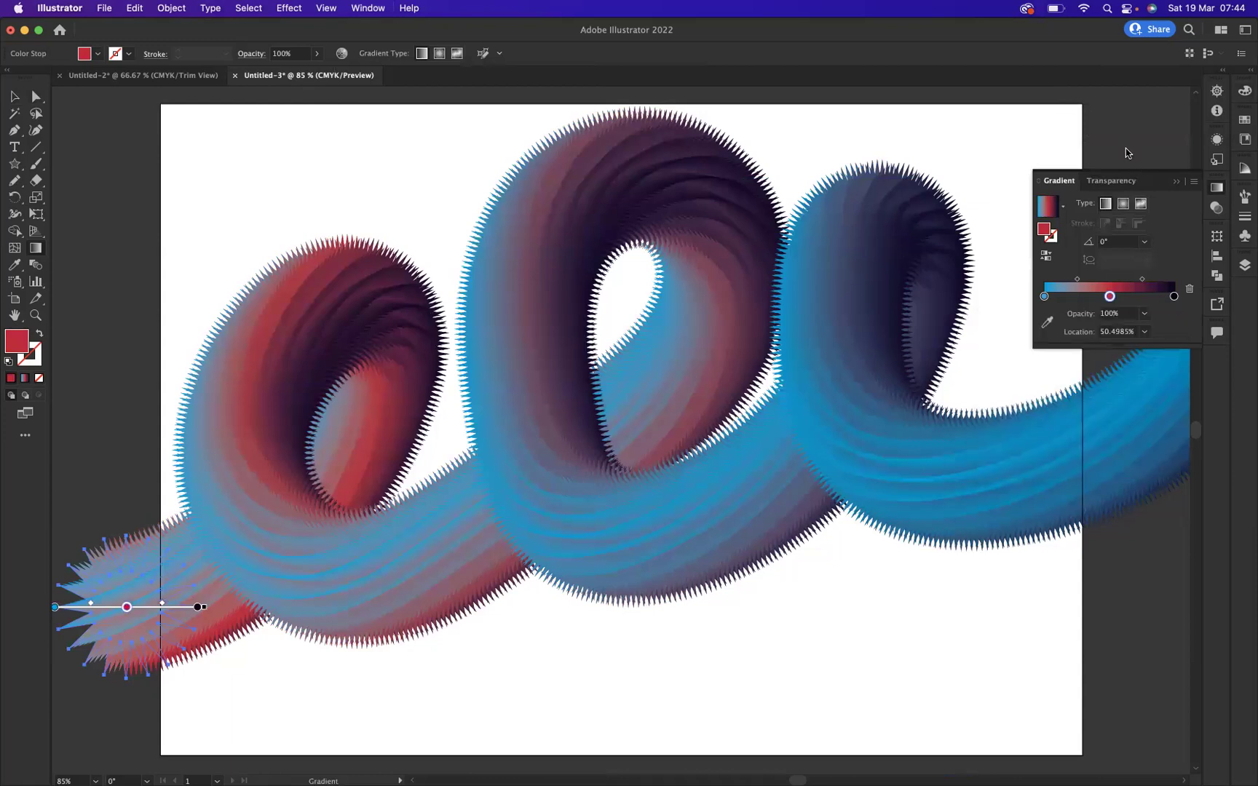
Step: Scale the coil's left end star down proportionally about its center to roughly four-fifths of its size
left_click(16, 98)
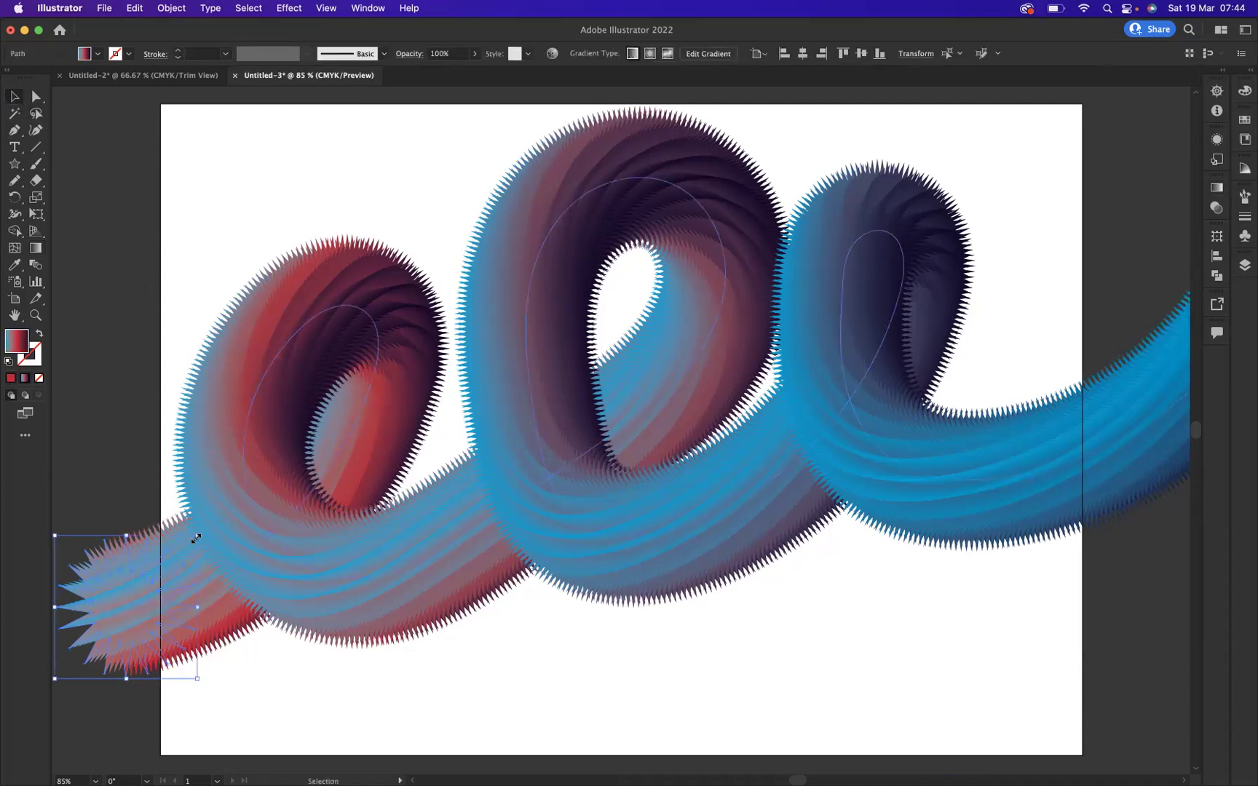
left_click_drag(197, 537, 174, 559)
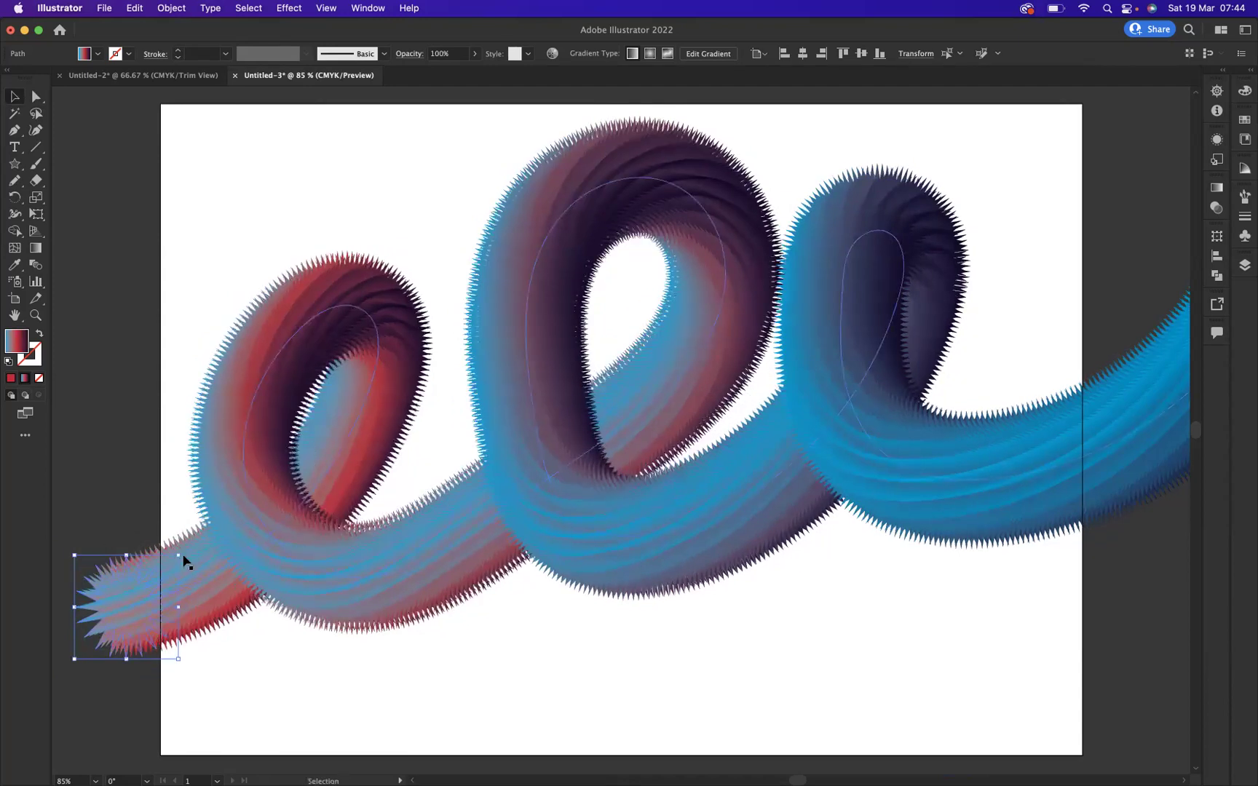
mouse_move(179, 555)
left_mouse_down()
mouse_move(198, 545)
mouse_move(187, 551)
left_mouse_up()
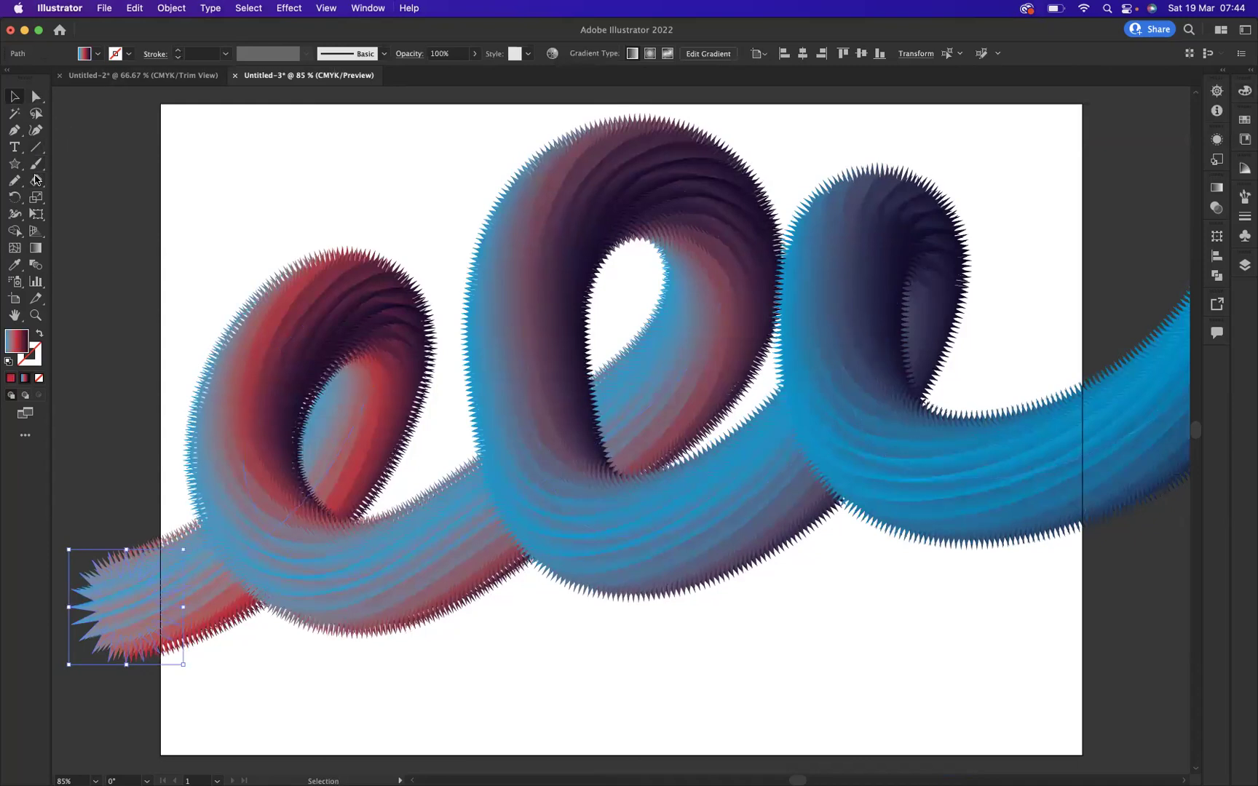
Step: Draw a 297 × 210 mm rectangle covering the whole artboard and give it a solid light blue fill
left_click_drag(15, 164, 80, 163)
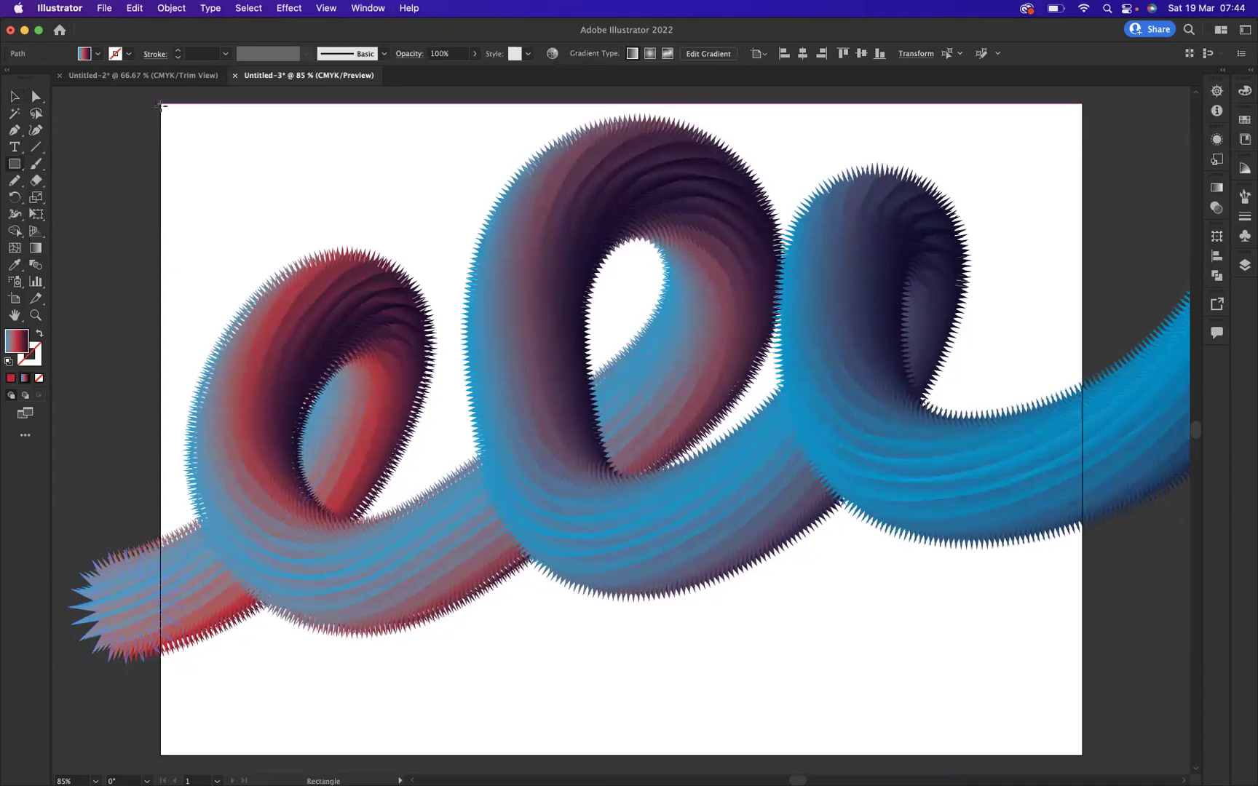
left_click_drag(160, 102, 1082, 755)
left_click(10, 378)
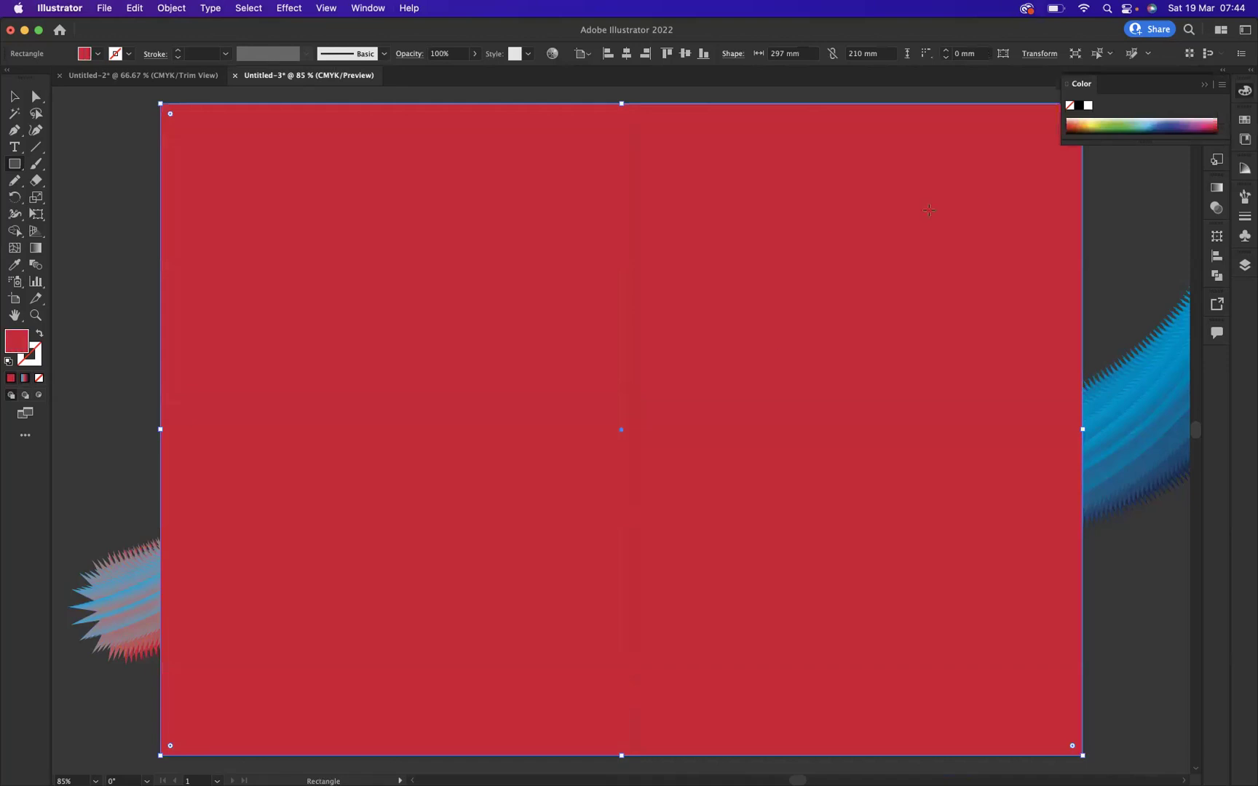
left_click(1151, 121)
left_click(1153, 119)
left_click(1150, 116)
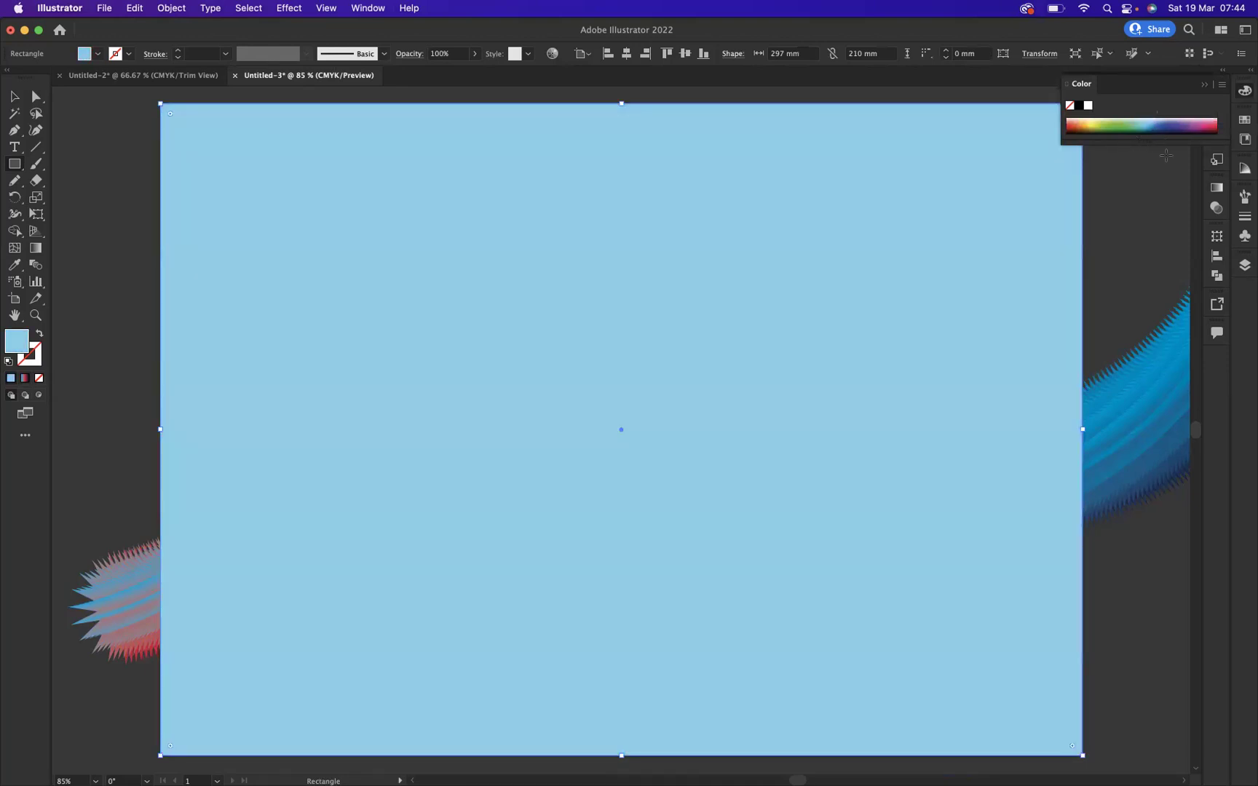
Step: Send the light blue rectangle to the back, behind the coil
left_click(14, 96)
right_click(230, 166)
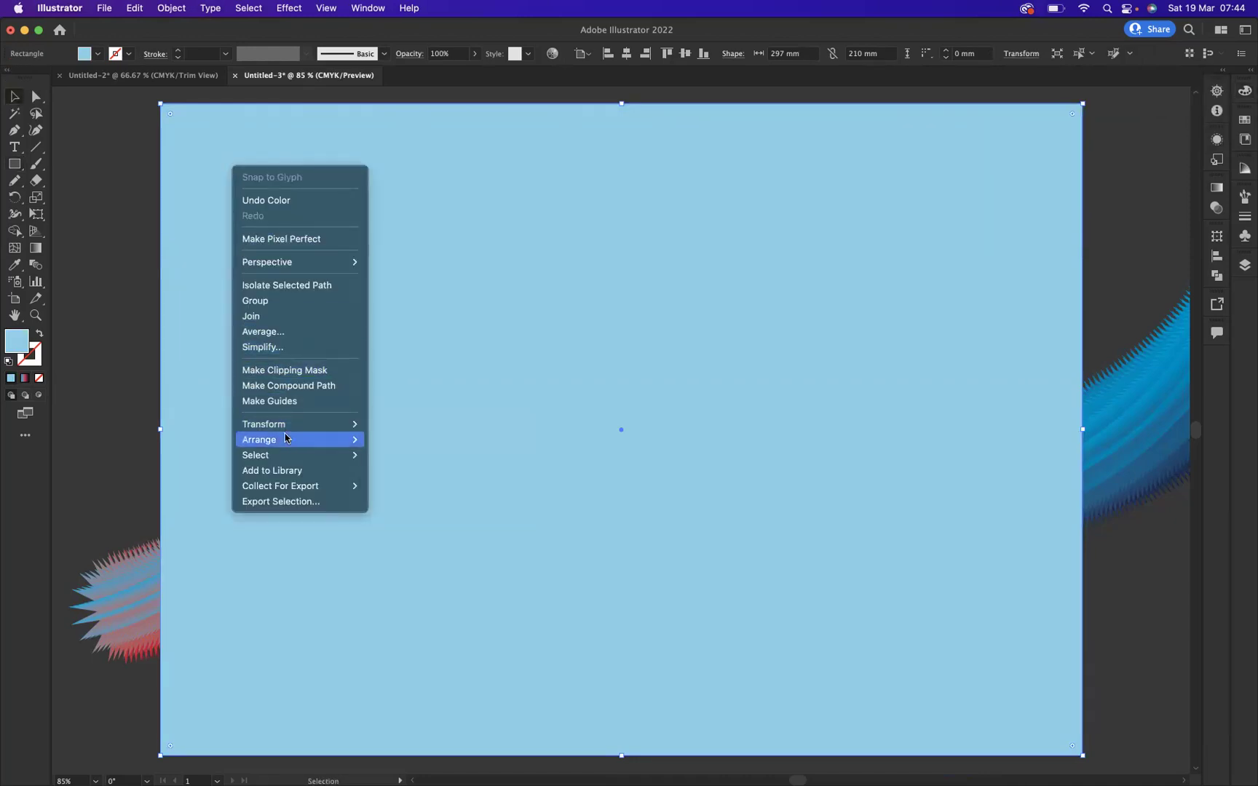
mouse_move(285, 439)
left_click(403, 487)
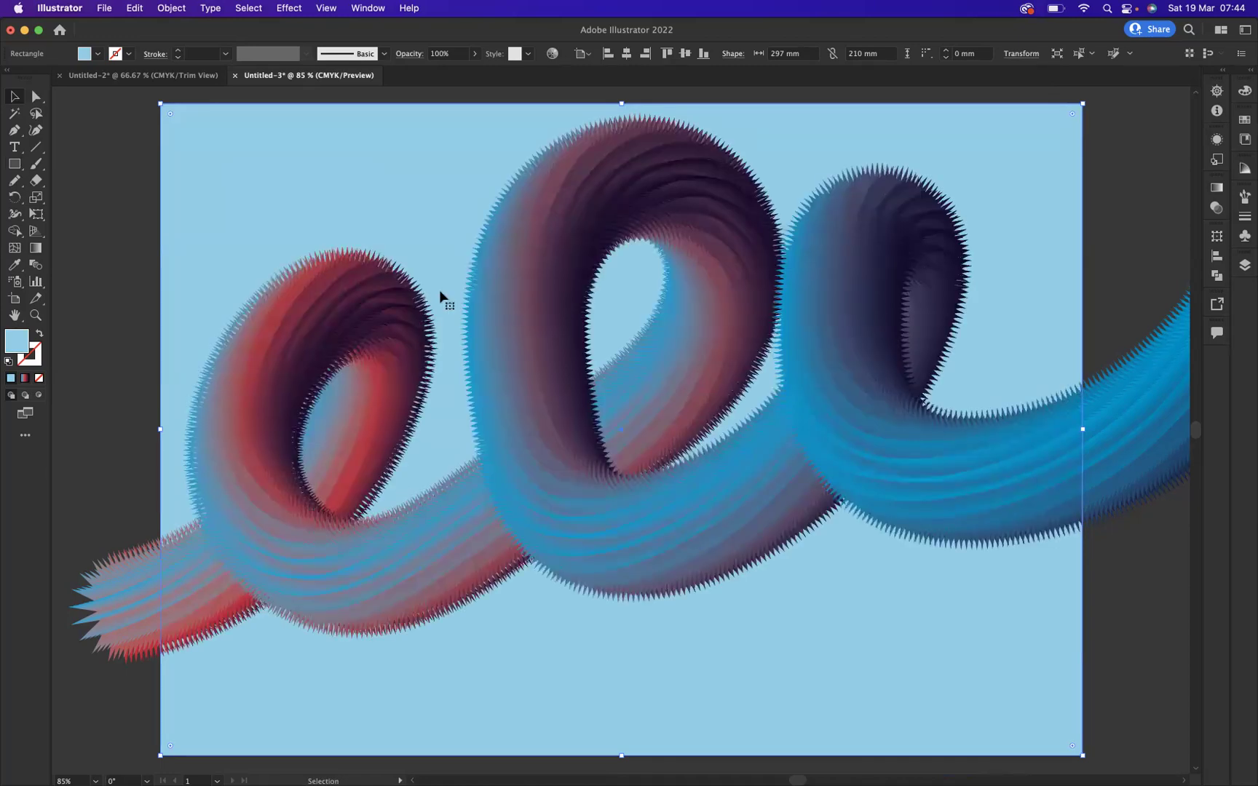
Step: Turn on Trim View to hide the artwork beyond the artboard, and deselect the background rectangle
left_click(325, 11)
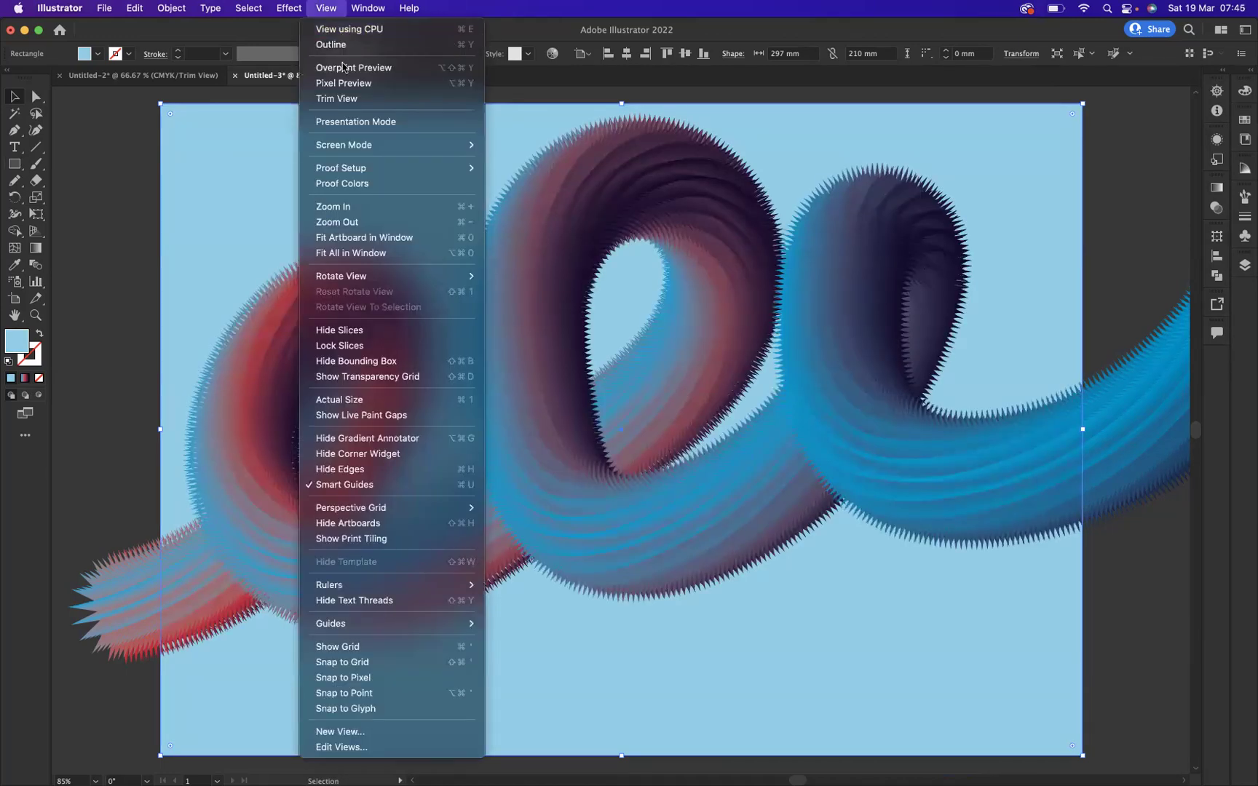
left_click(360, 100)
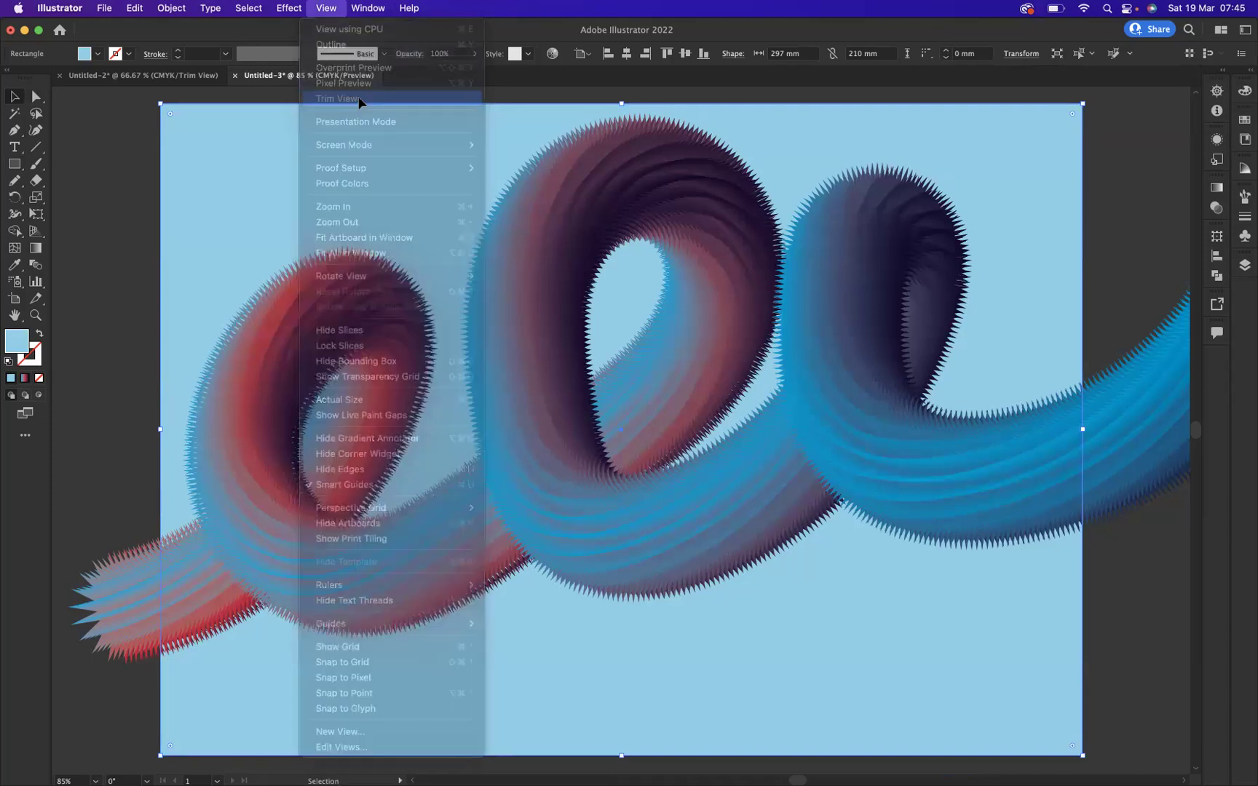
left_click(102, 154)
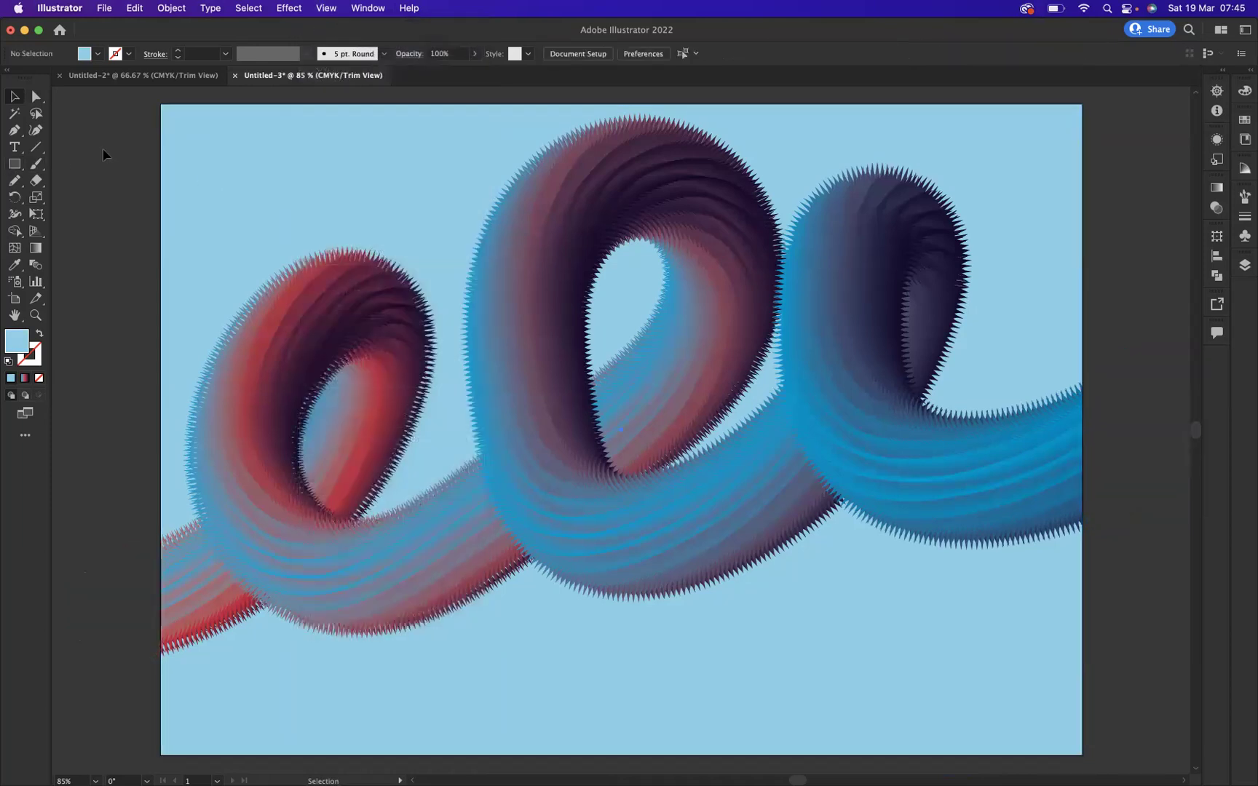